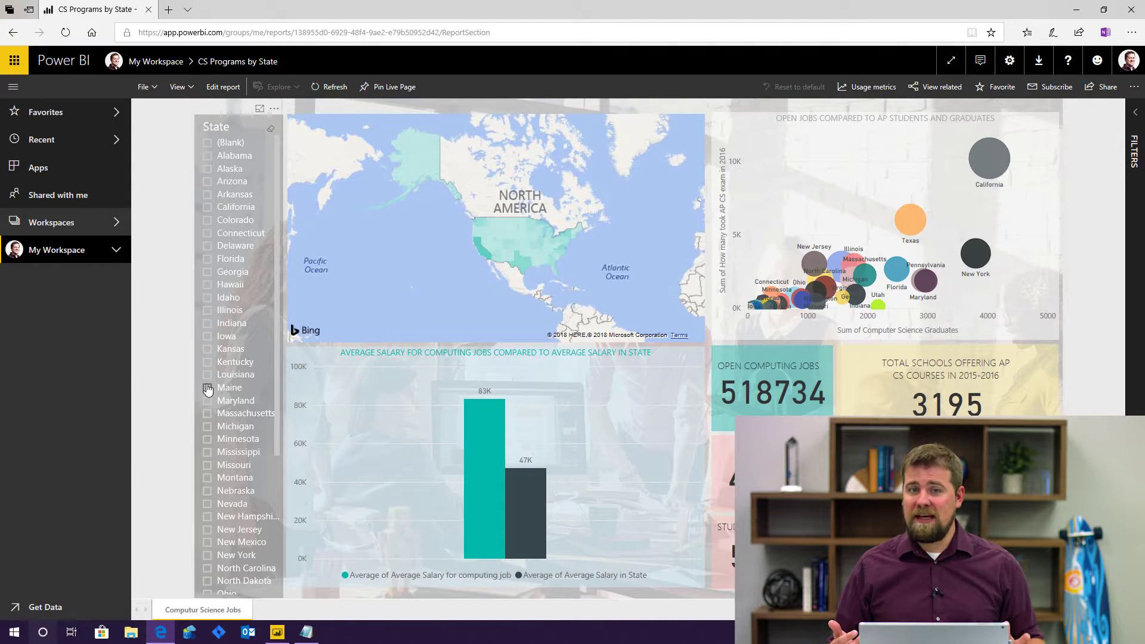
# Cross-filter the report by the Texas and New York bubbles and the average state salary bar, and clear the selection.
pyautogui.click(911, 222)
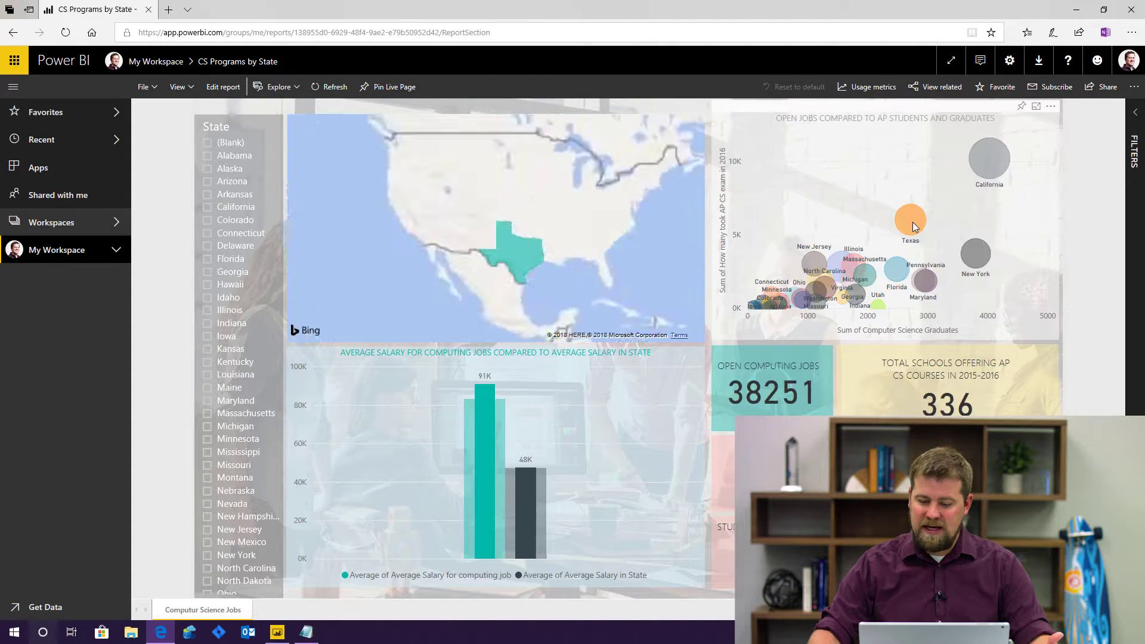
pyautogui.click(972, 252)
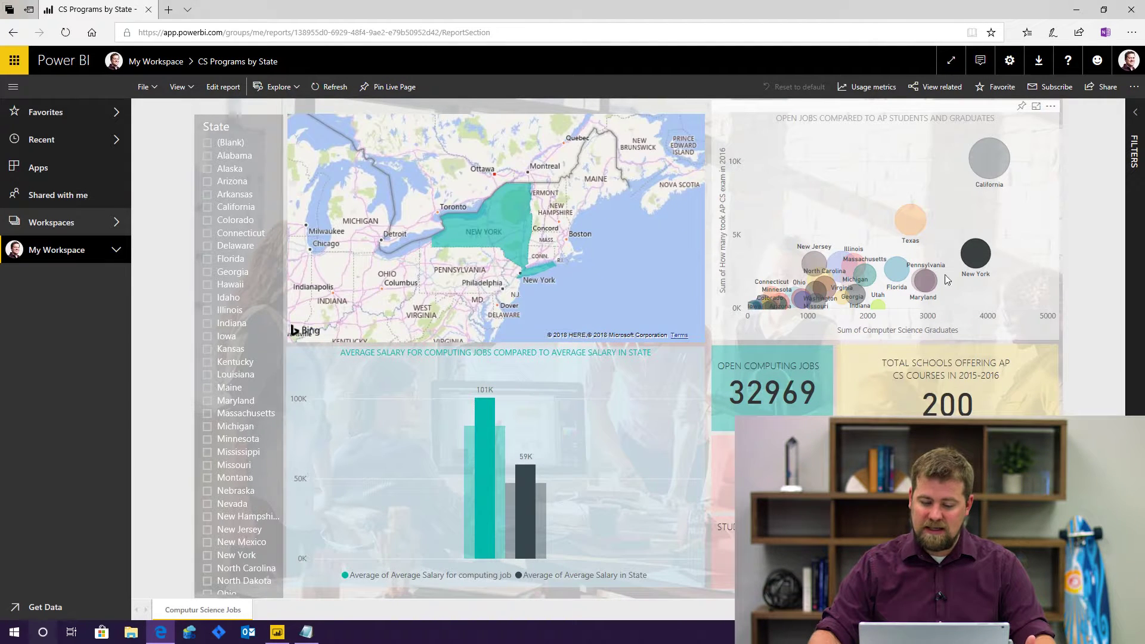
pyautogui.click(529, 523)
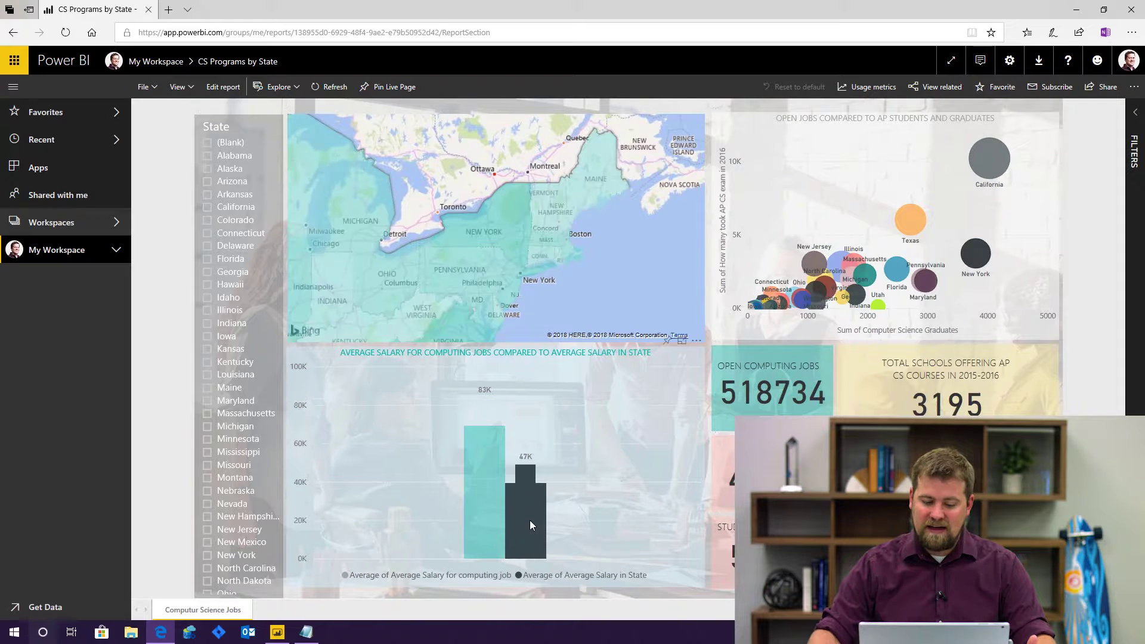
pyautogui.click(529, 524)
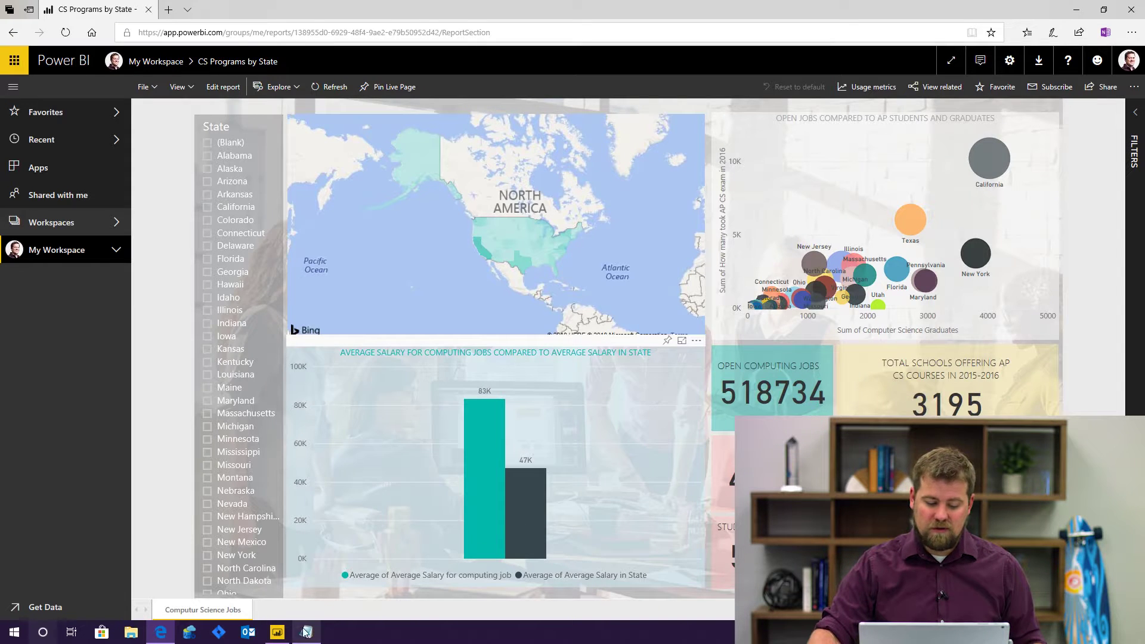
# Switch to Power BI Desktop and browse the Get Data connectors for File, Database, Power BI and Online Services without connecting.
pyautogui.click(280, 633)
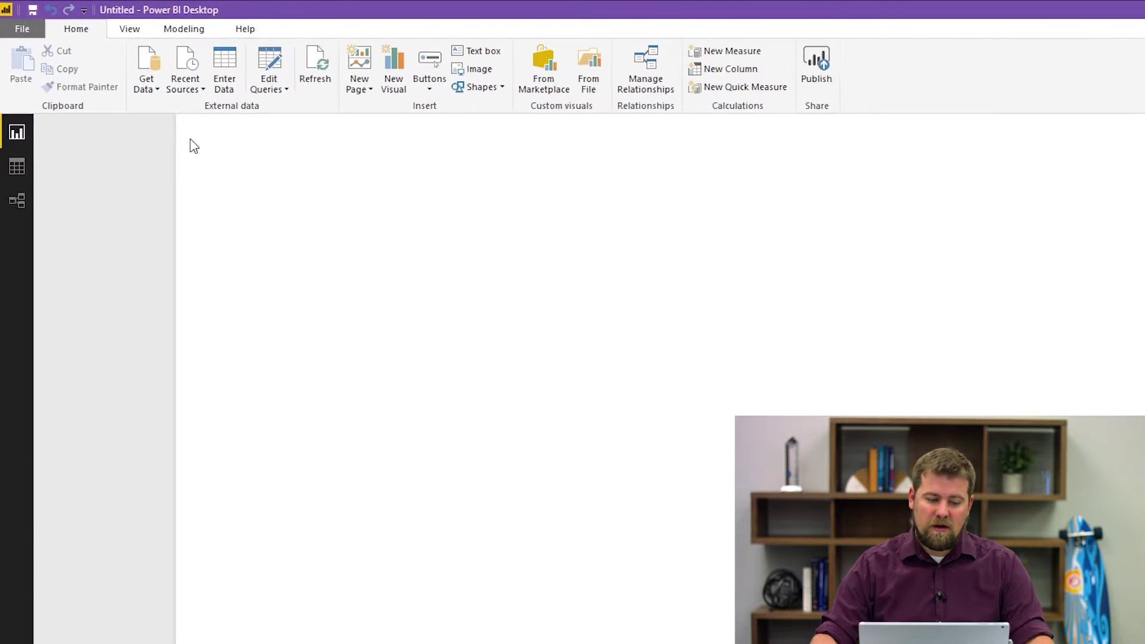
pyautogui.click(160, 103)
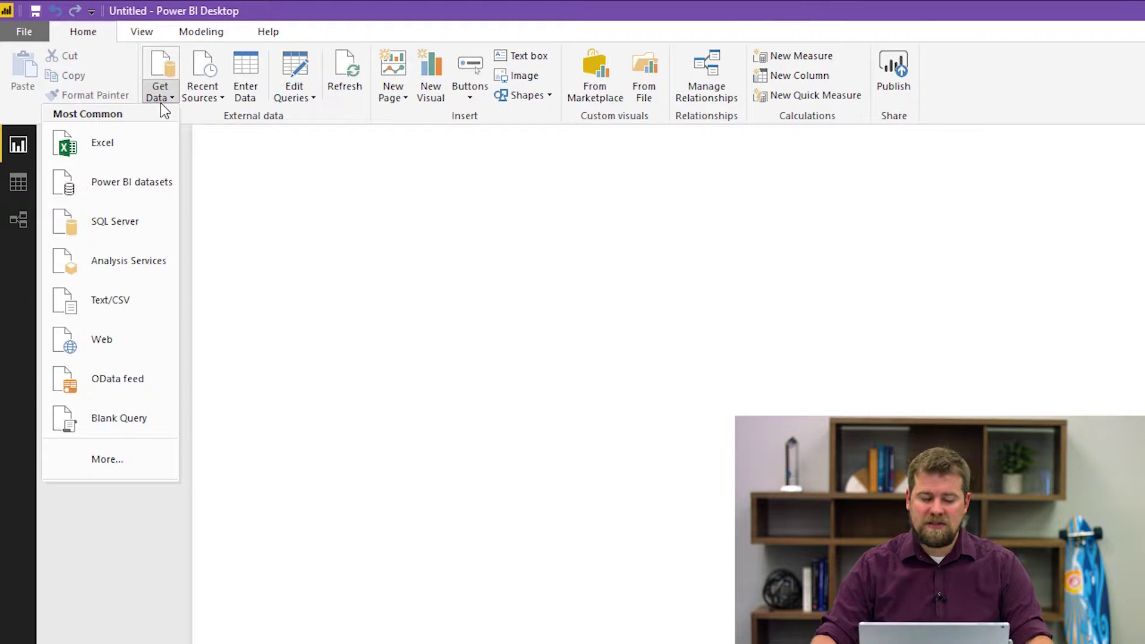
pyautogui.click(162, 460)
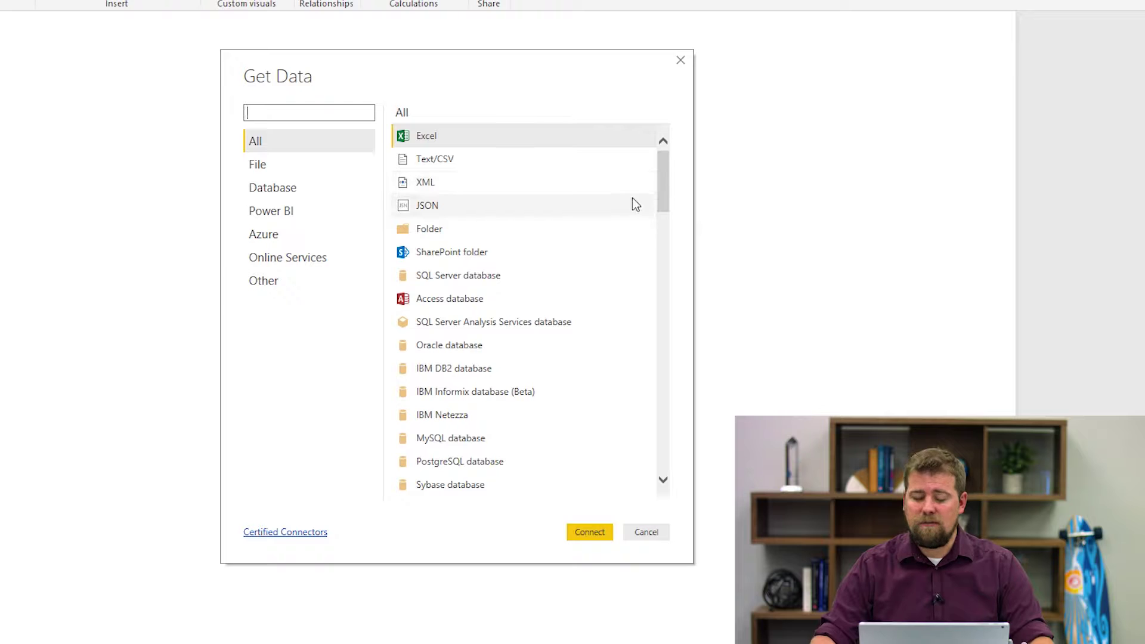
pyautogui.click(352, 166)
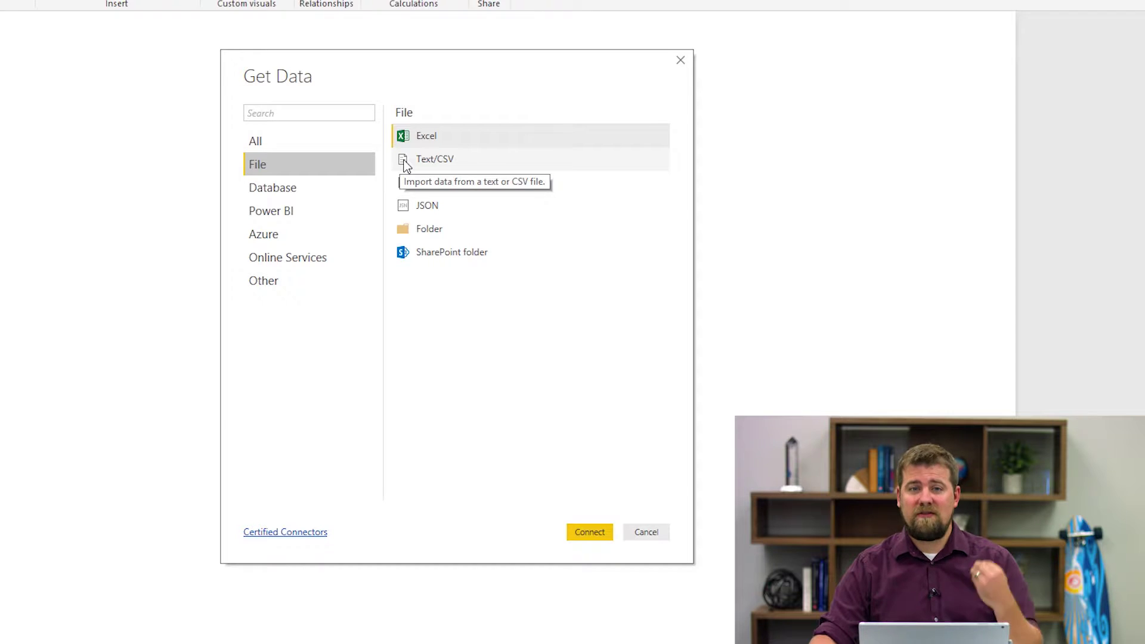
pyautogui.click(355, 195)
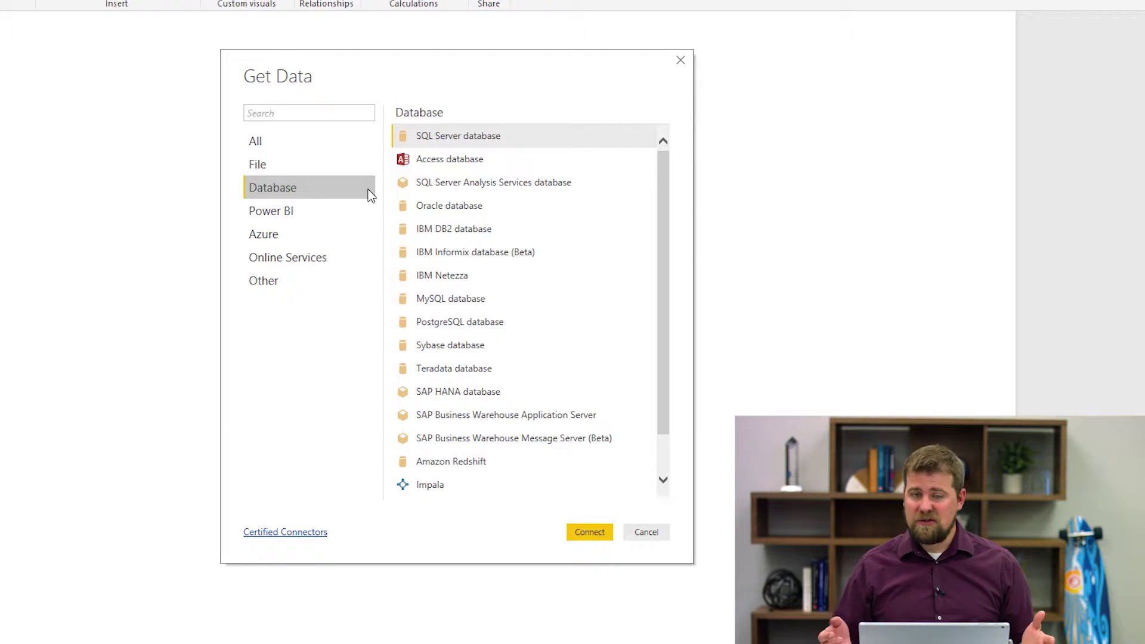
pyautogui.click(356, 216)
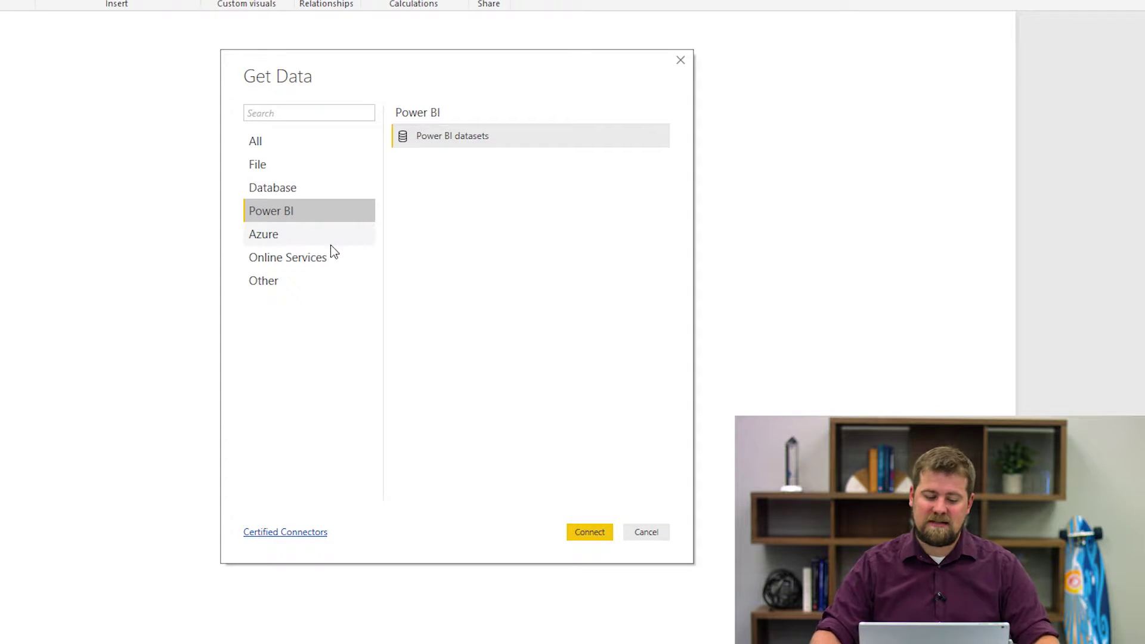
pyautogui.click(321, 260)
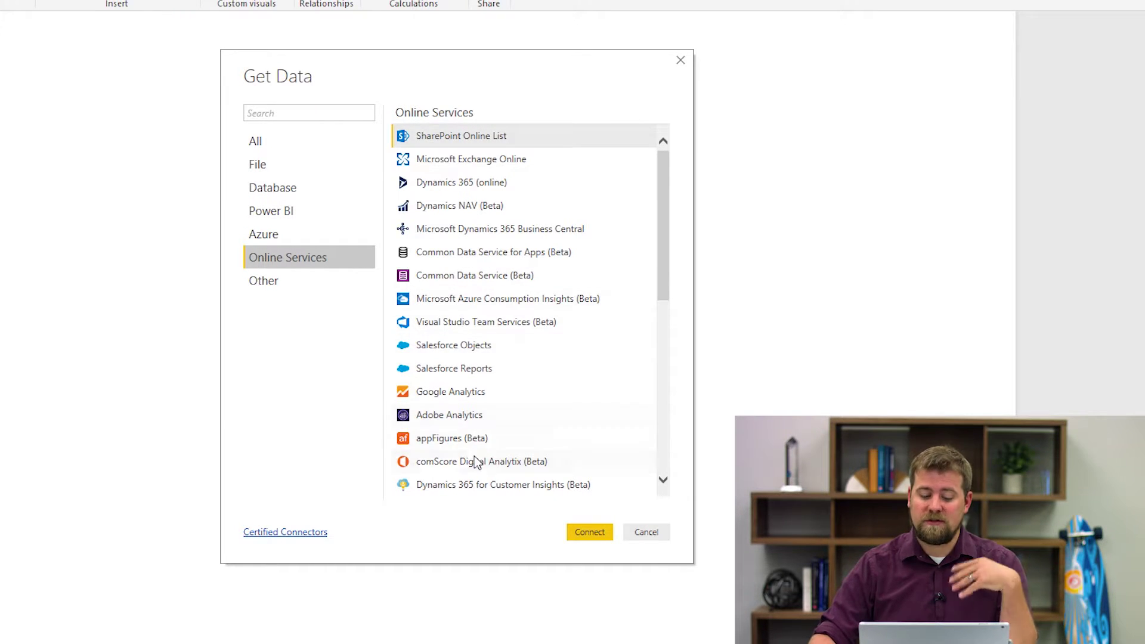
pyautogui.scroll(-6, 484, 406)
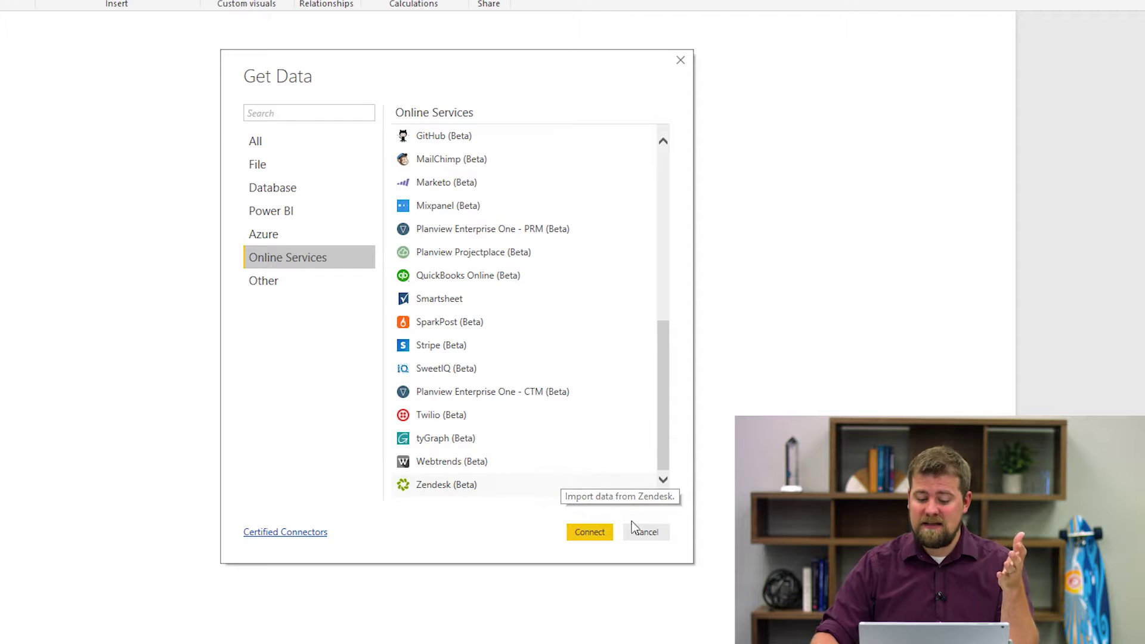
pyautogui.click(692, 505)
# Show the list of loaded tables, examine the relationships between them, and return to the report page.
pyautogui.click(1135, 101)
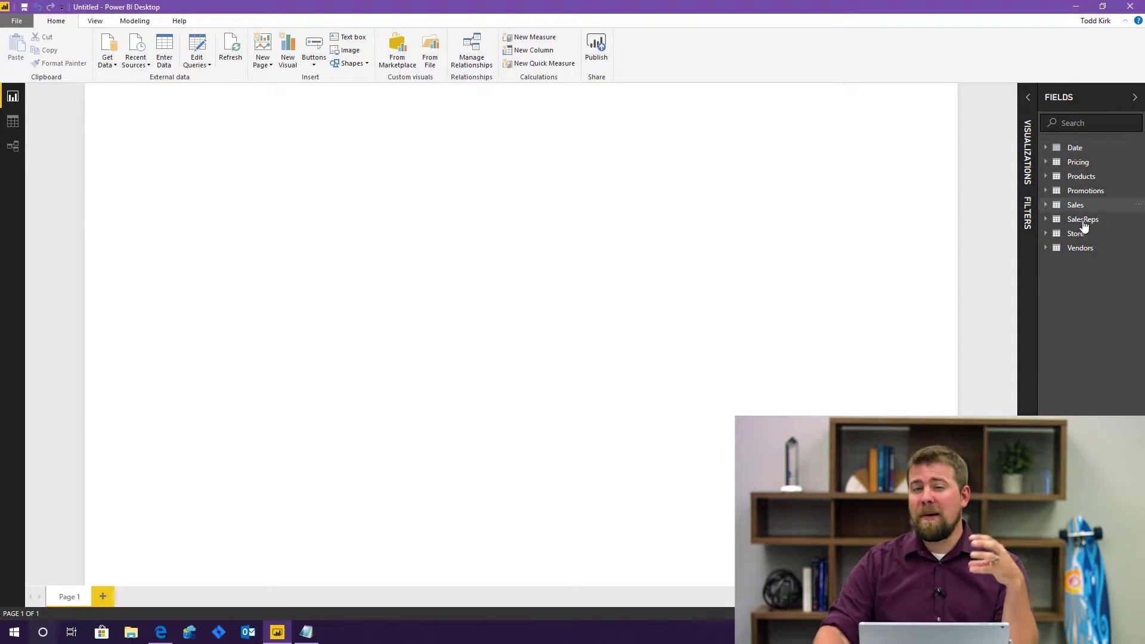
pyautogui.click(12, 148)
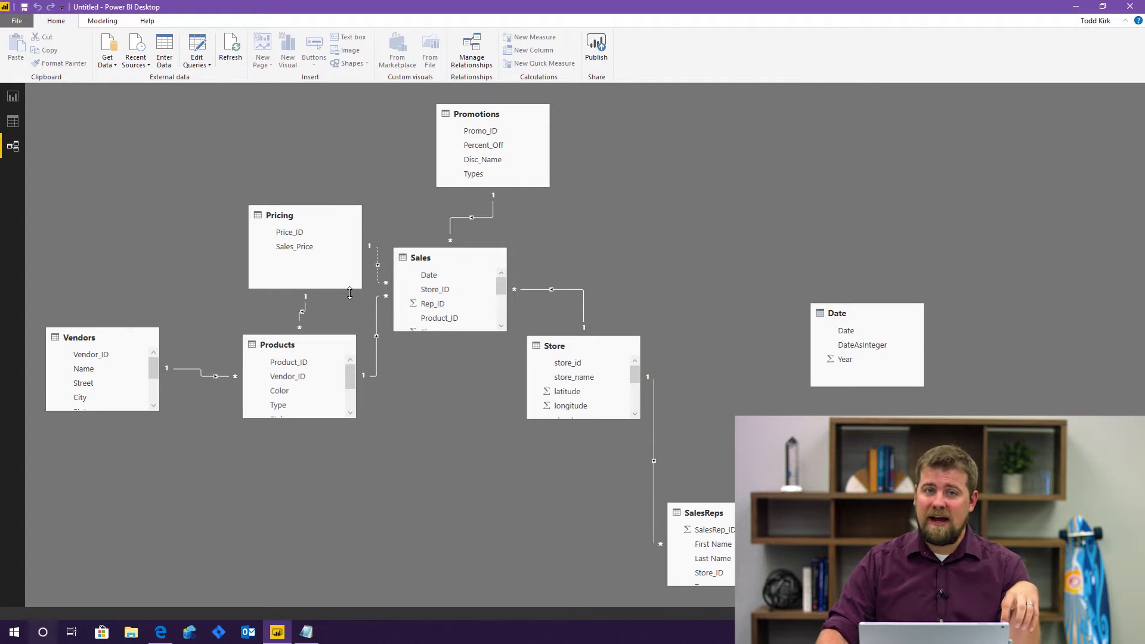
pyautogui.click(13, 97)
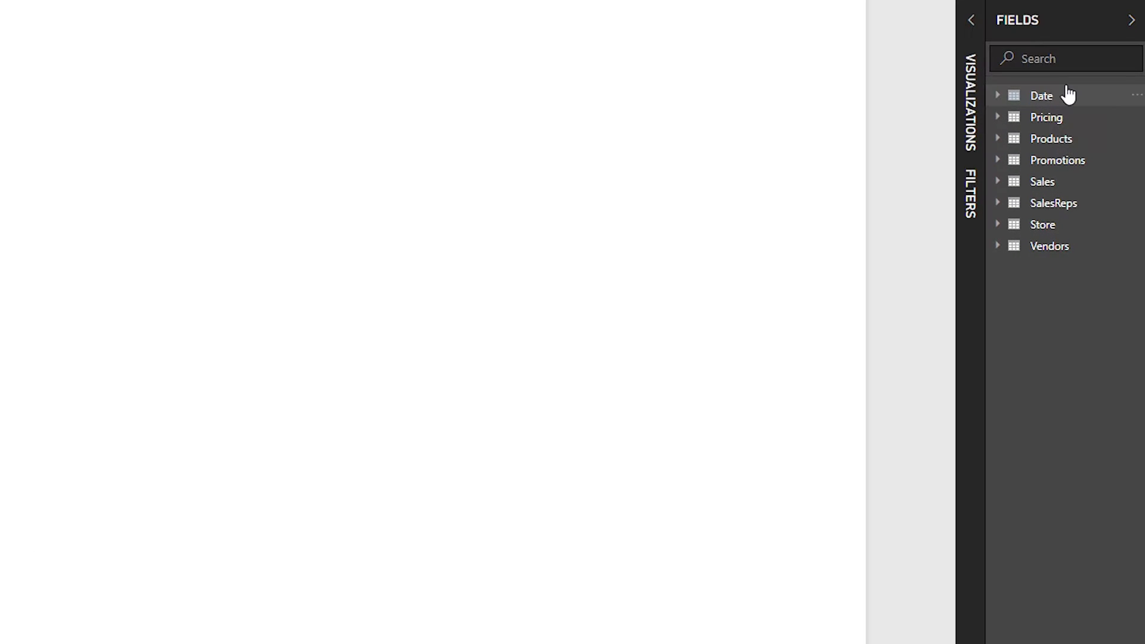
# Find the store fields and place store_name from the Store table on the blank page as a table visual.
pyautogui.click(1083, 53)
pyautogui.write('store')
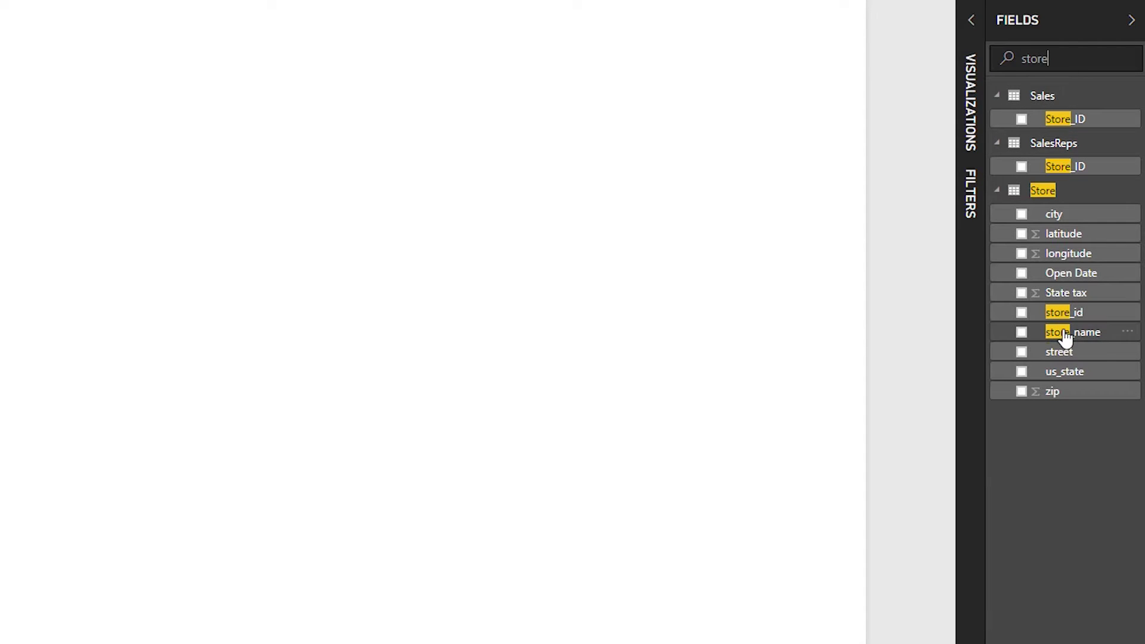
pyautogui.moveTo(1096, 345); pyautogui.dragTo(21, 202)
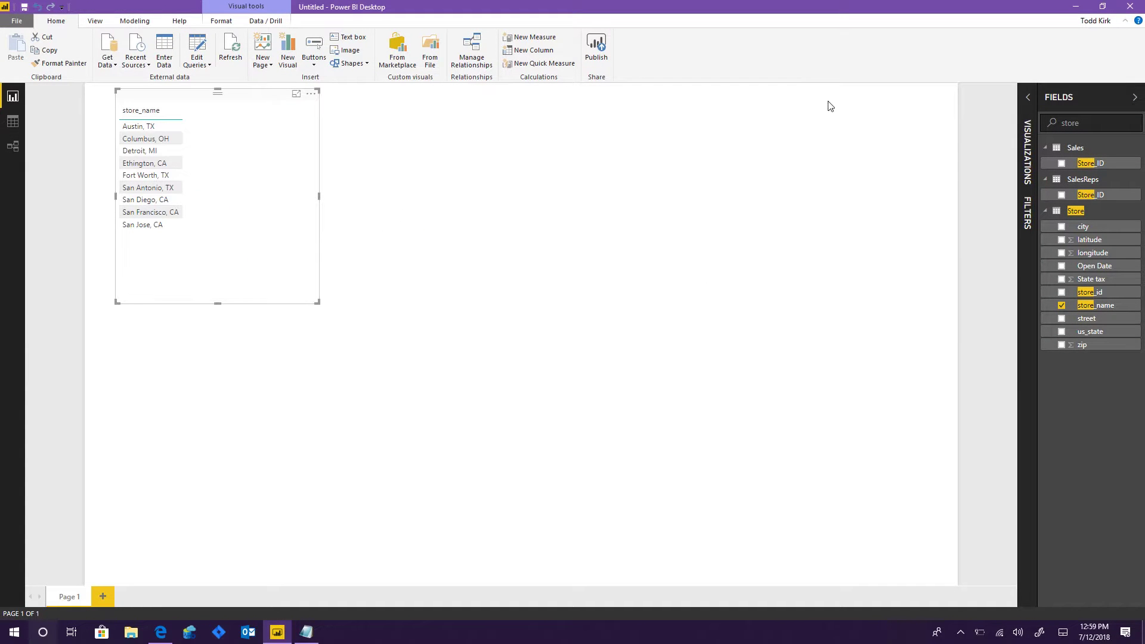
# Add Final_Price from the Sales table to the store_name table visual and sort it by Final_Price.
pyautogui.doubleClick(1080, 122)
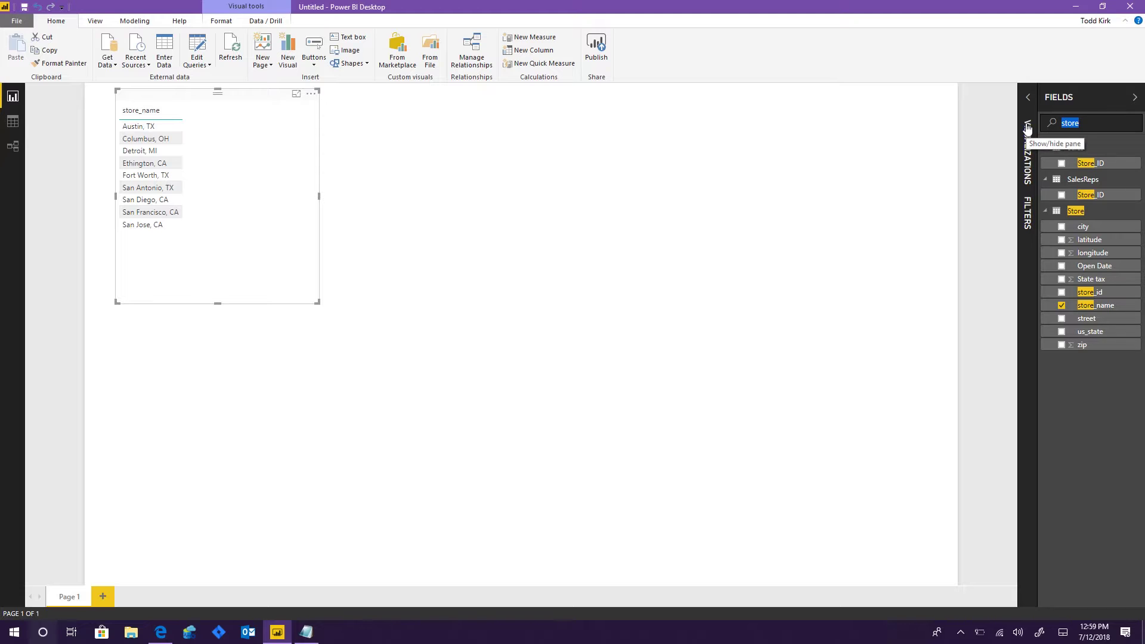
pyautogui.write('sales')
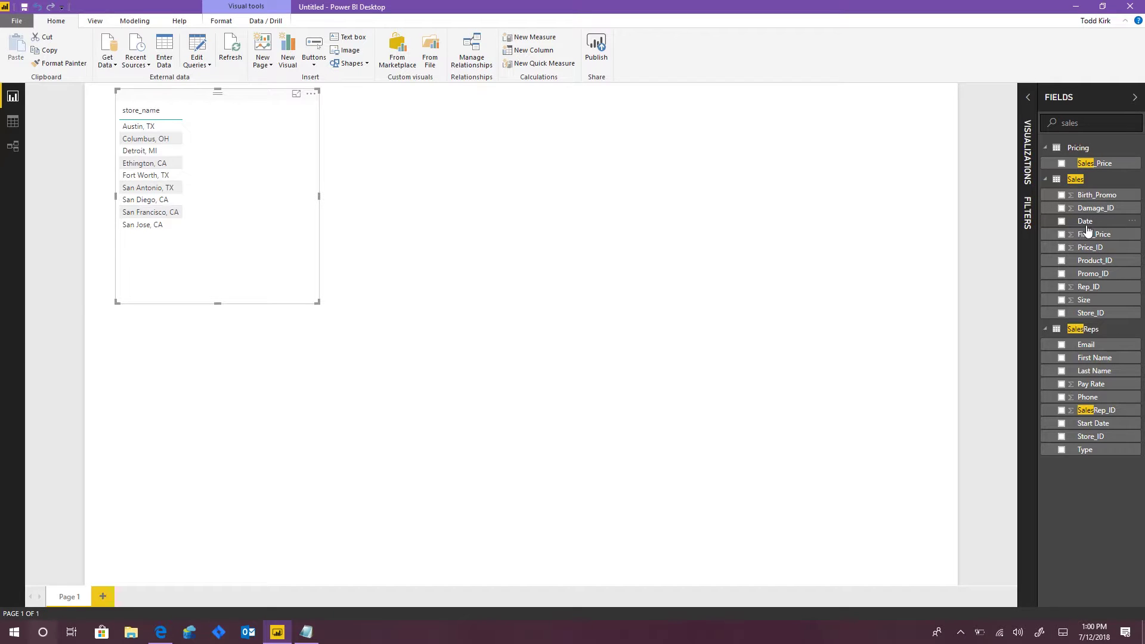
pyautogui.moveTo(1101, 240); pyautogui.dragTo(218, 226)
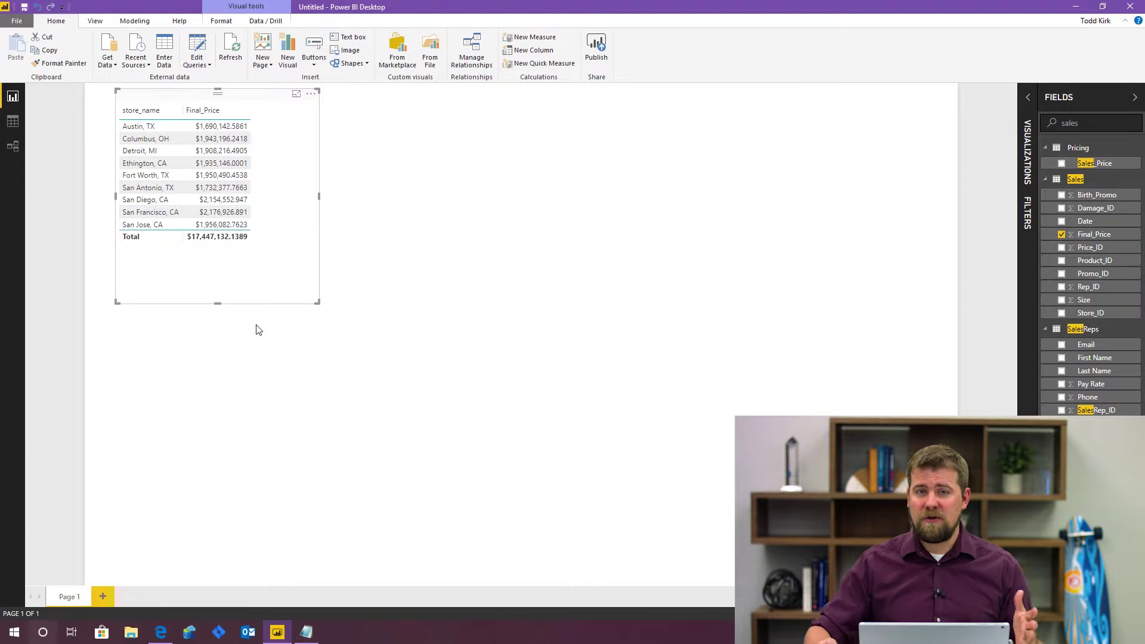
pyautogui.click(311, 95)
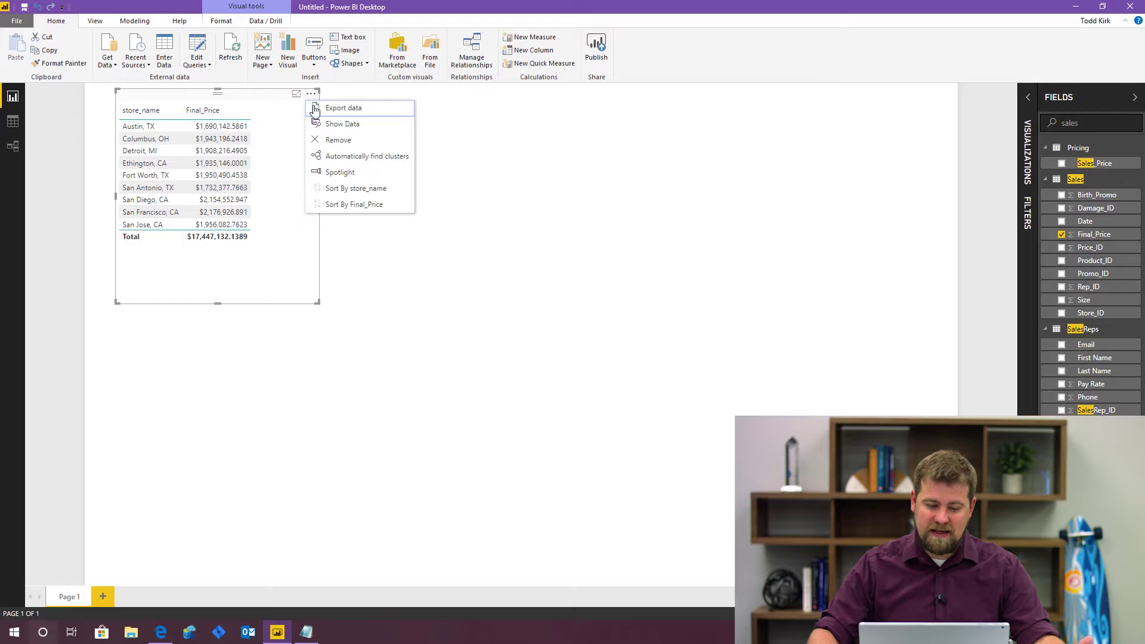
pyautogui.click(365, 206)
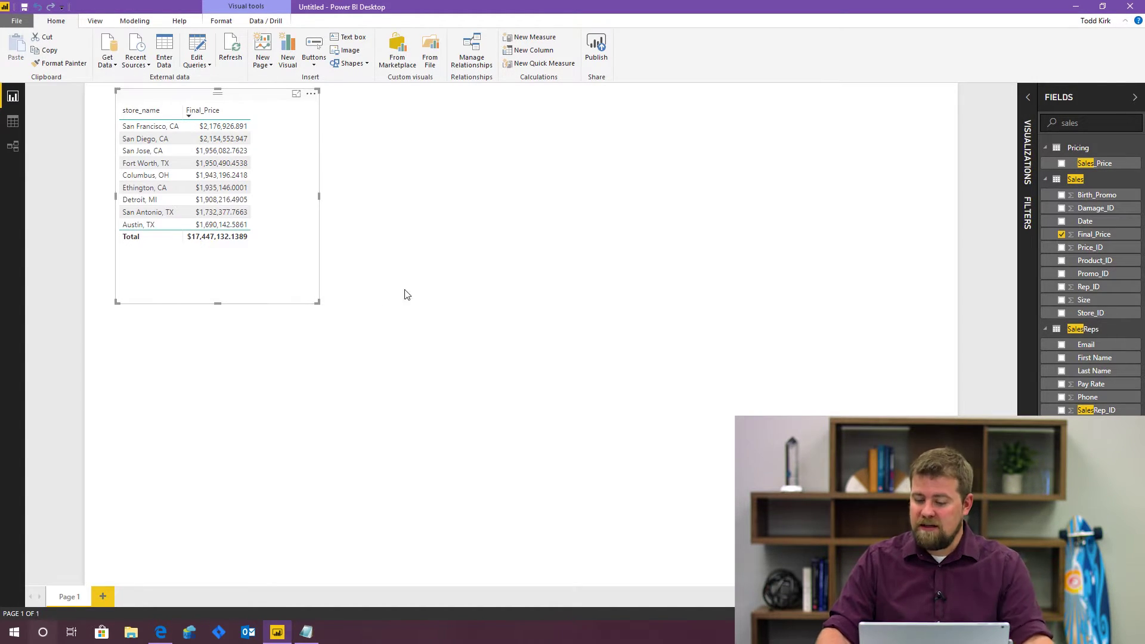
# Convert the store sales table to a clustered column chart and switch it to a filled map.
pyautogui.click(1031, 97)
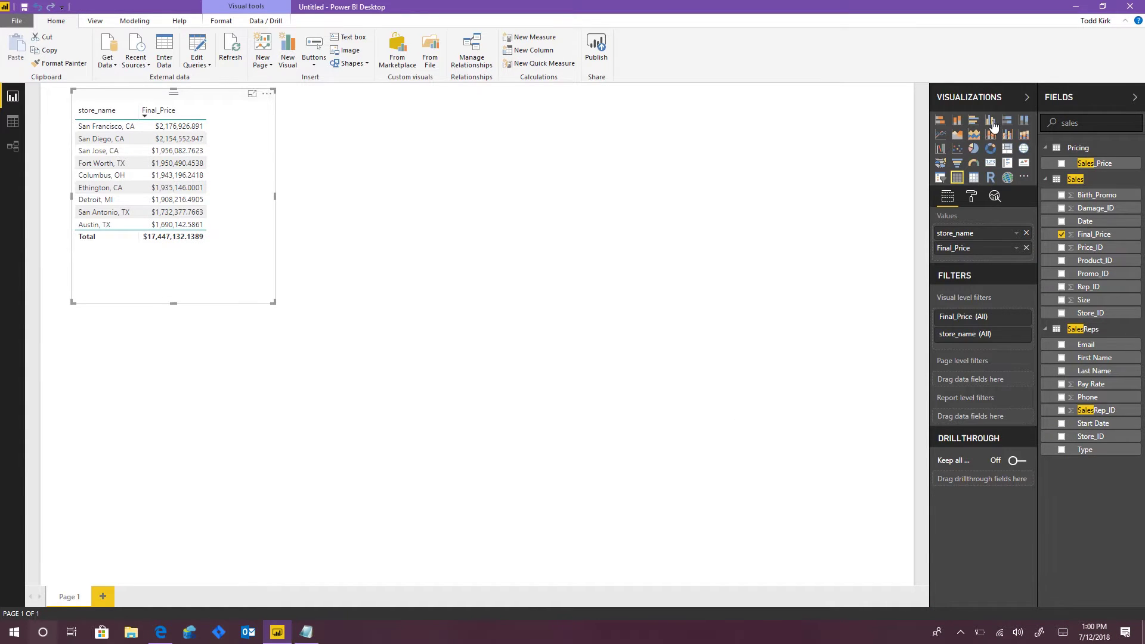
pyautogui.click(991, 122)
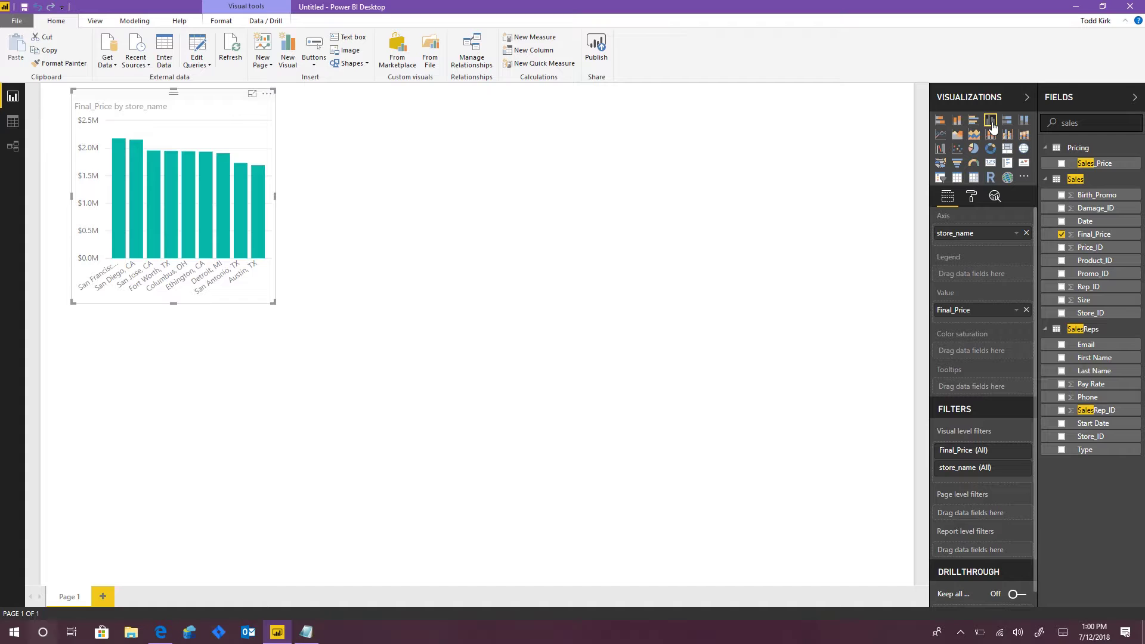
pyautogui.click(940, 165)
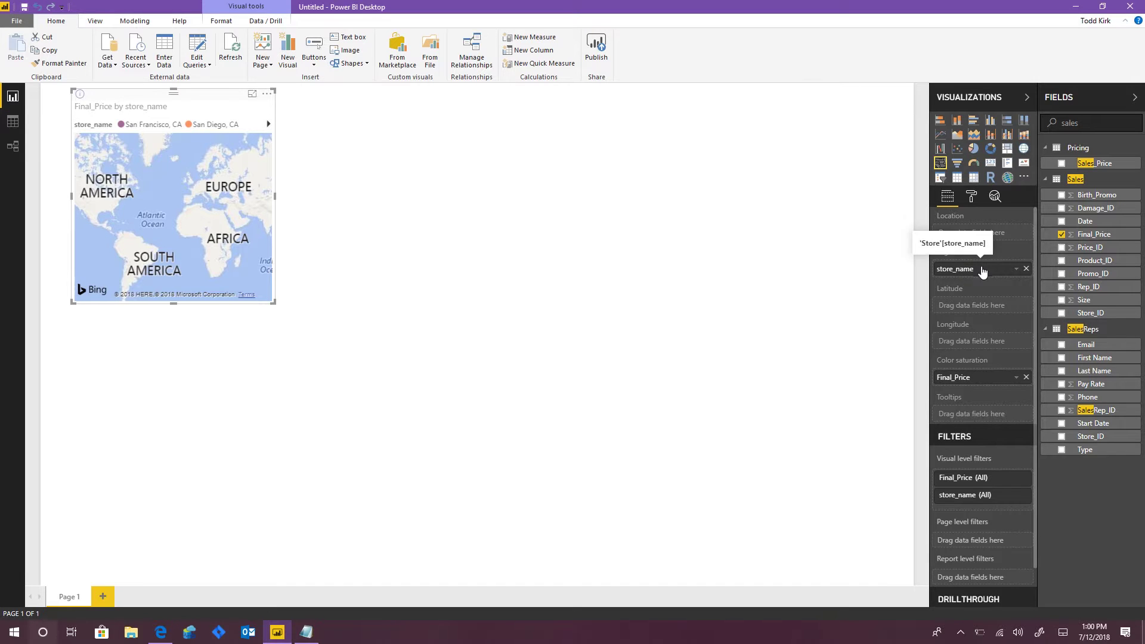
# Set us_state from the Store table as the filled map's location and remove store_name from its legend.
pyautogui.click(1078, 122)
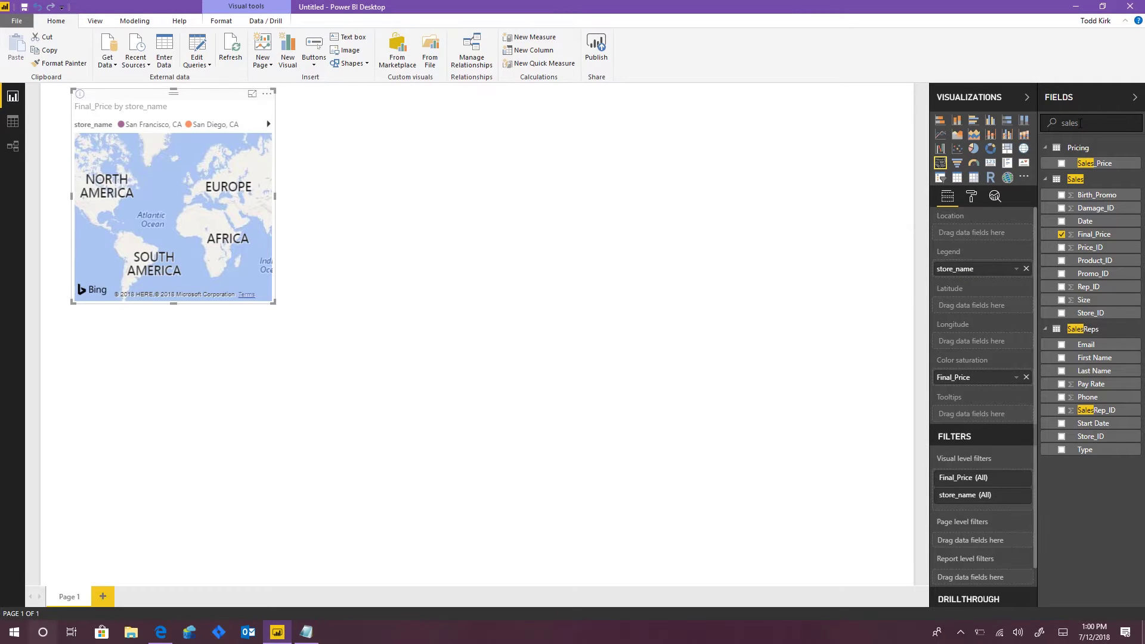
pyautogui.write('stat')
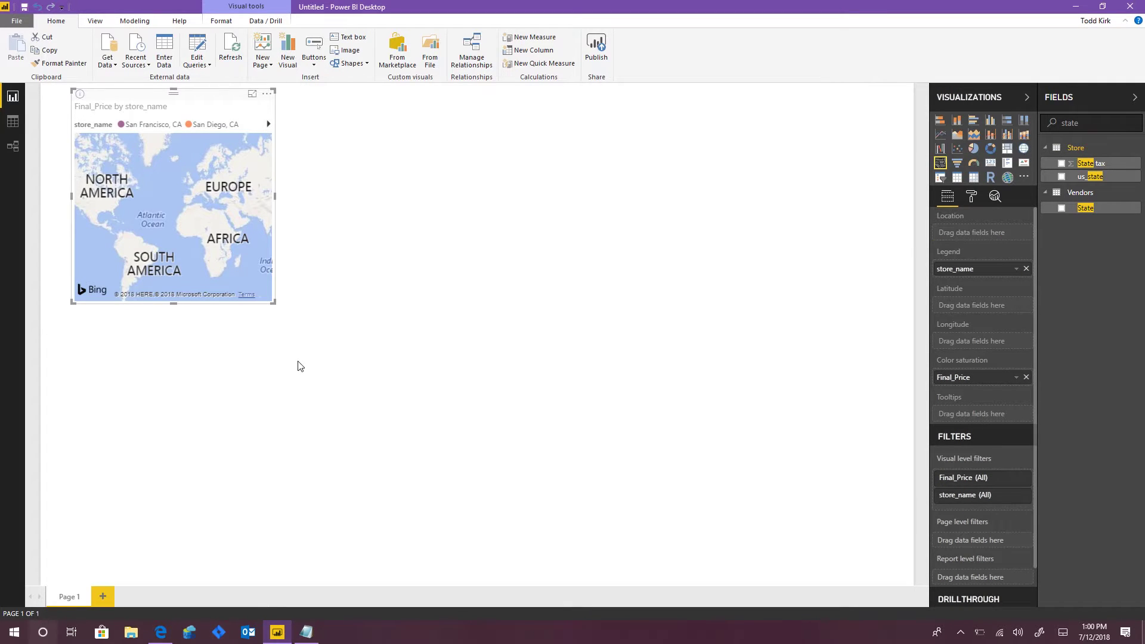
pyautogui.moveTo(1103, 177); pyautogui.dragTo(997, 238)
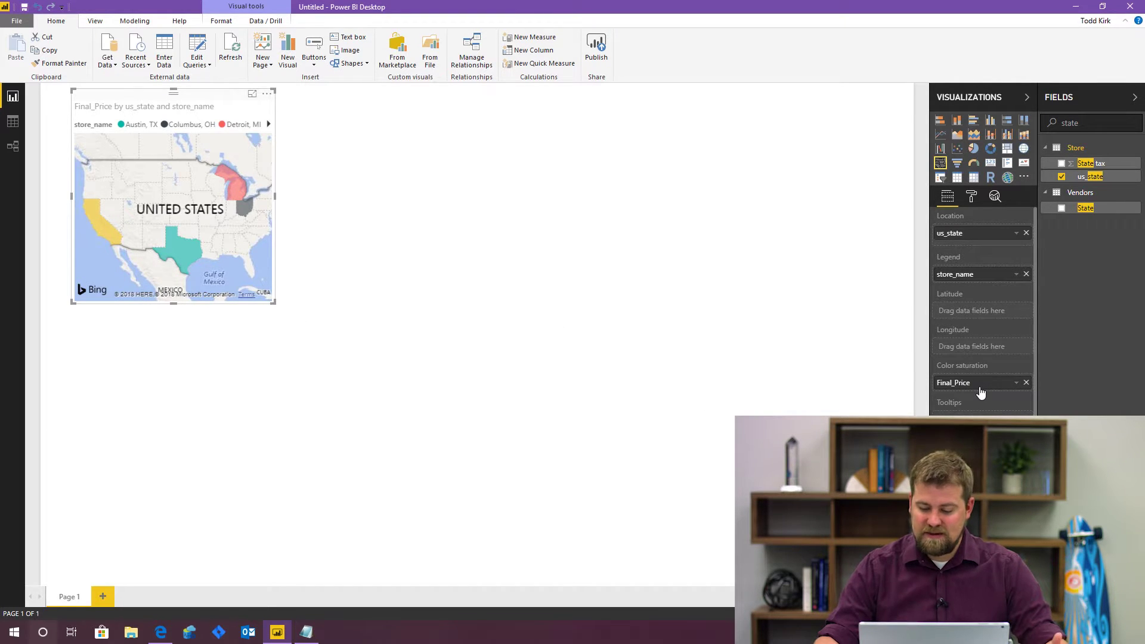
pyautogui.click(1027, 275)
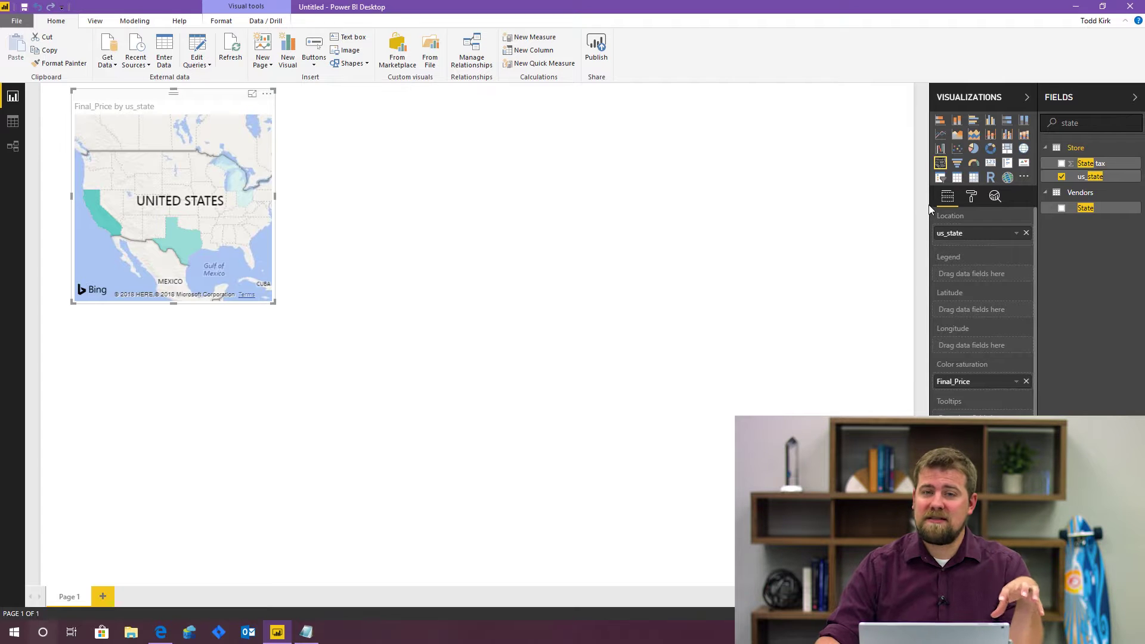
# Set the map's data colors to red for the minimum and light green for the maximum.
pyautogui.click(971, 196)
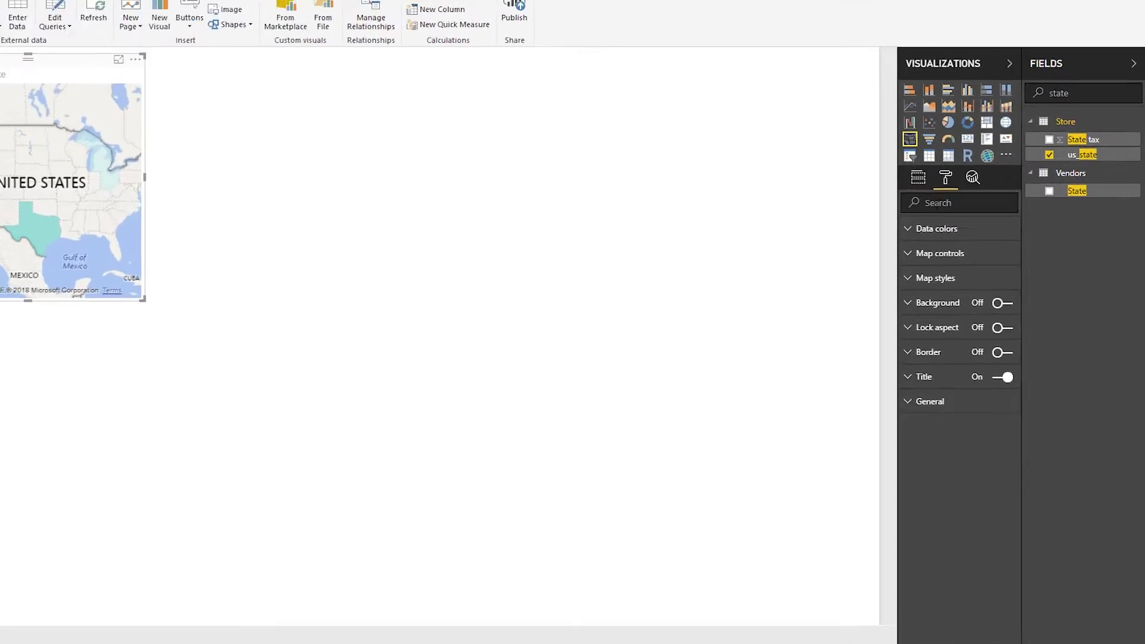
pyautogui.click(921, 232)
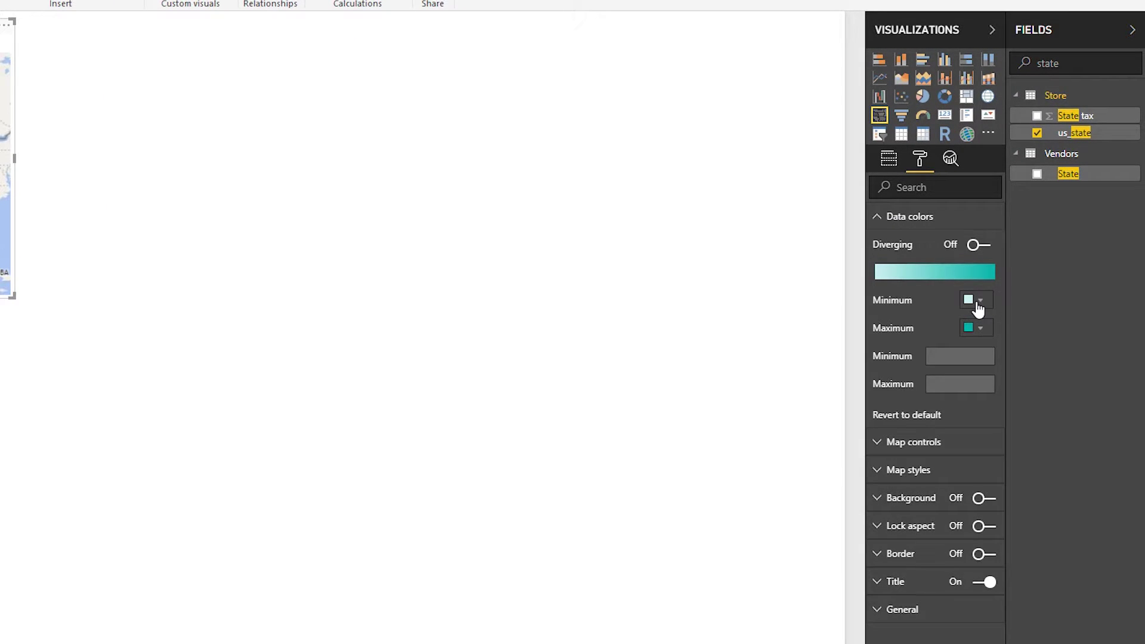
pyautogui.click(978, 304)
pyautogui.click(920, 336)
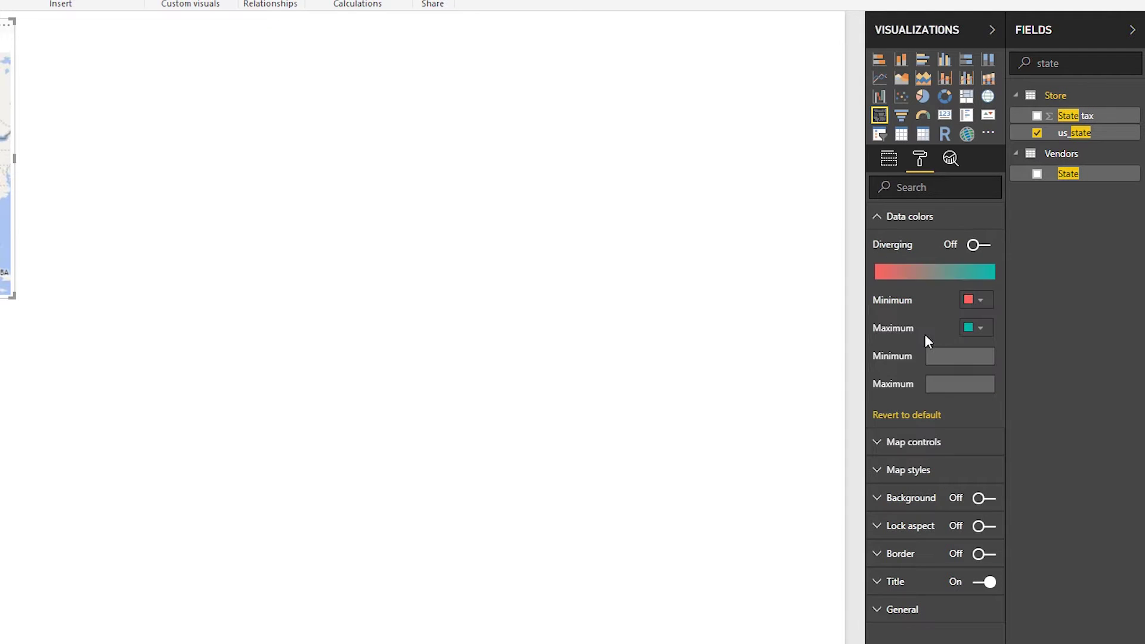
pyautogui.click(980, 329)
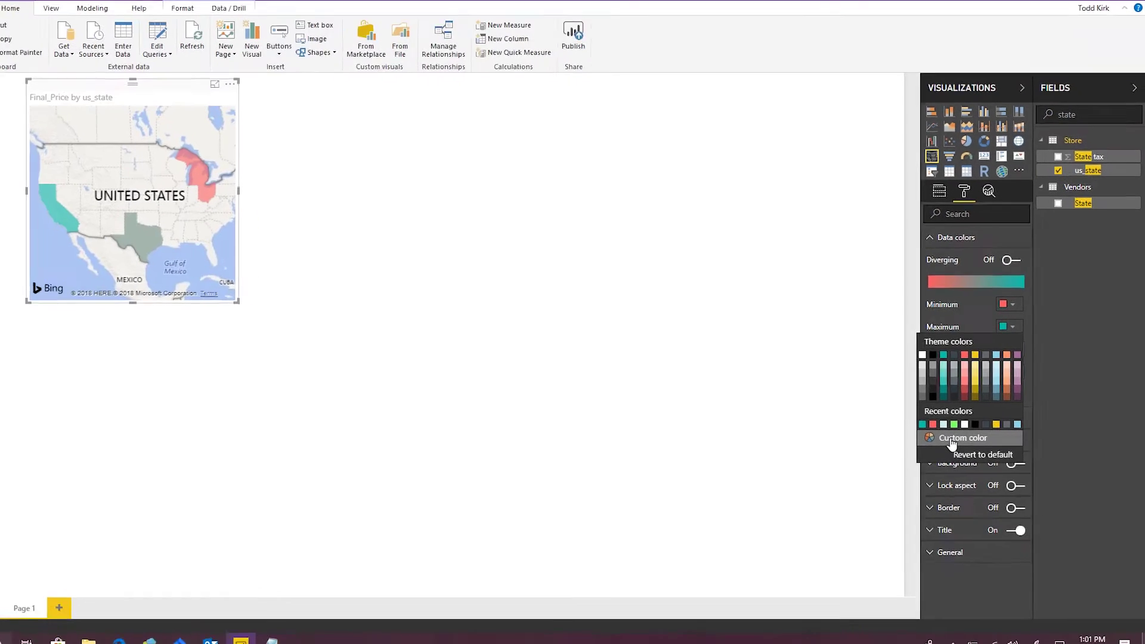
pyautogui.click(961, 421)
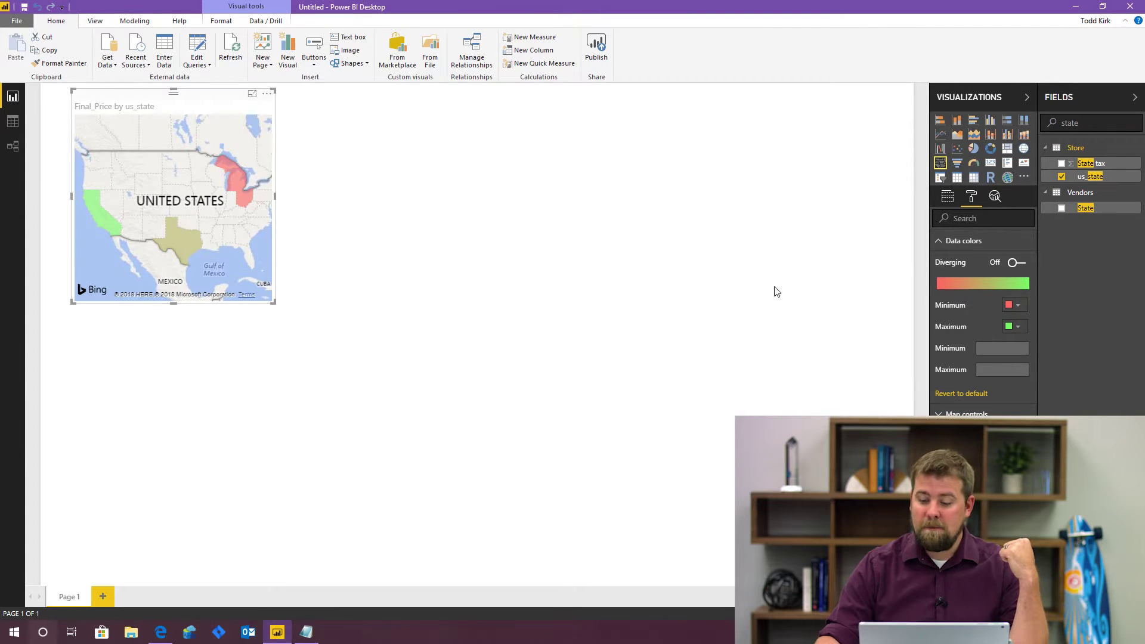
pyautogui.click(954, 241)
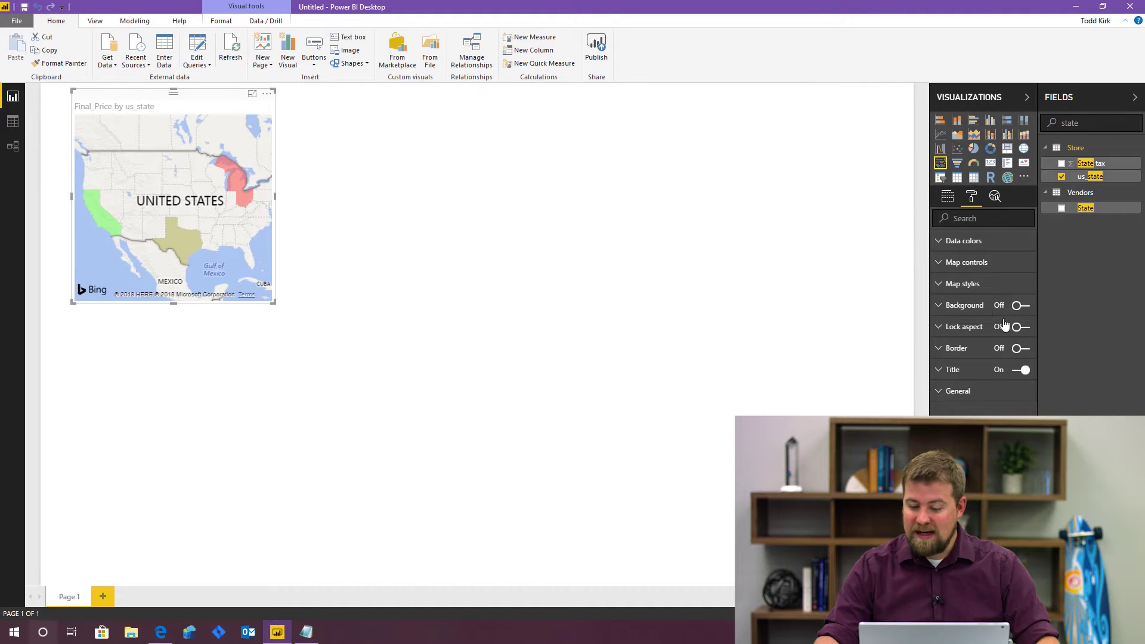
# Set the filled map's style theme to Dark and inspect the Final_Price value for Texas.
pyautogui.click(965, 284)
pyautogui.click(1007, 304)
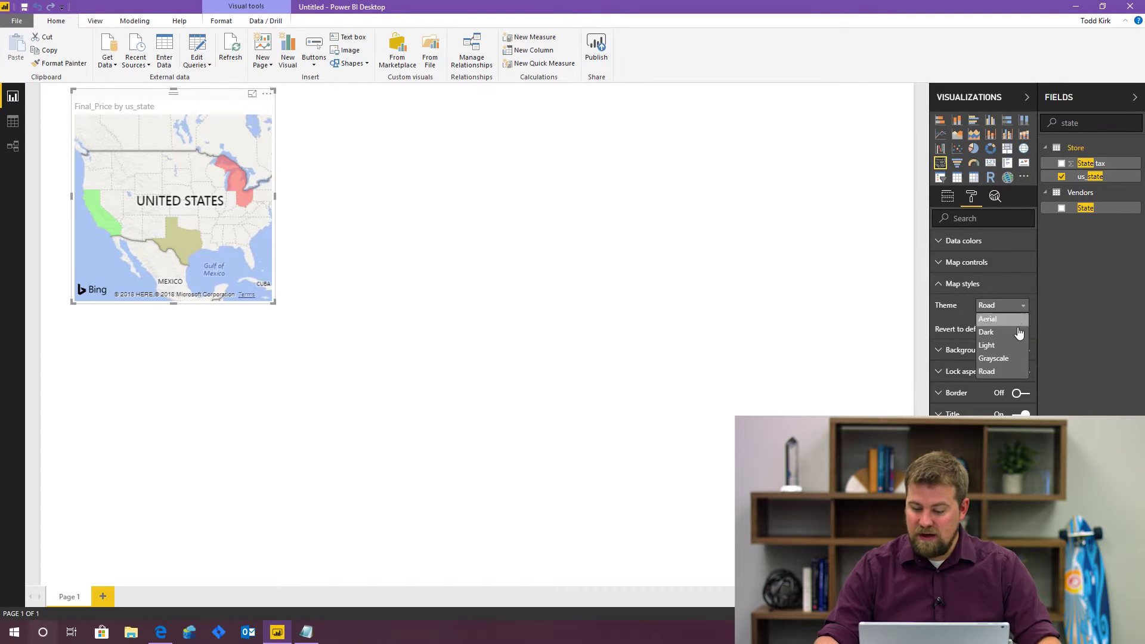
pyautogui.click(989, 332)
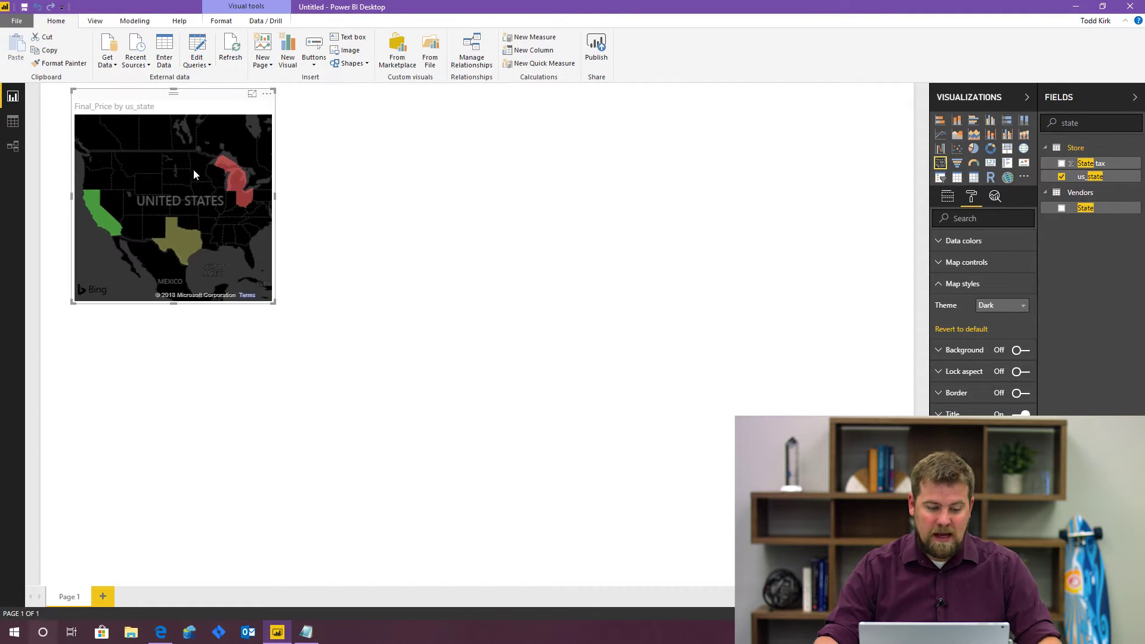
pyautogui.moveTo(170, 228)
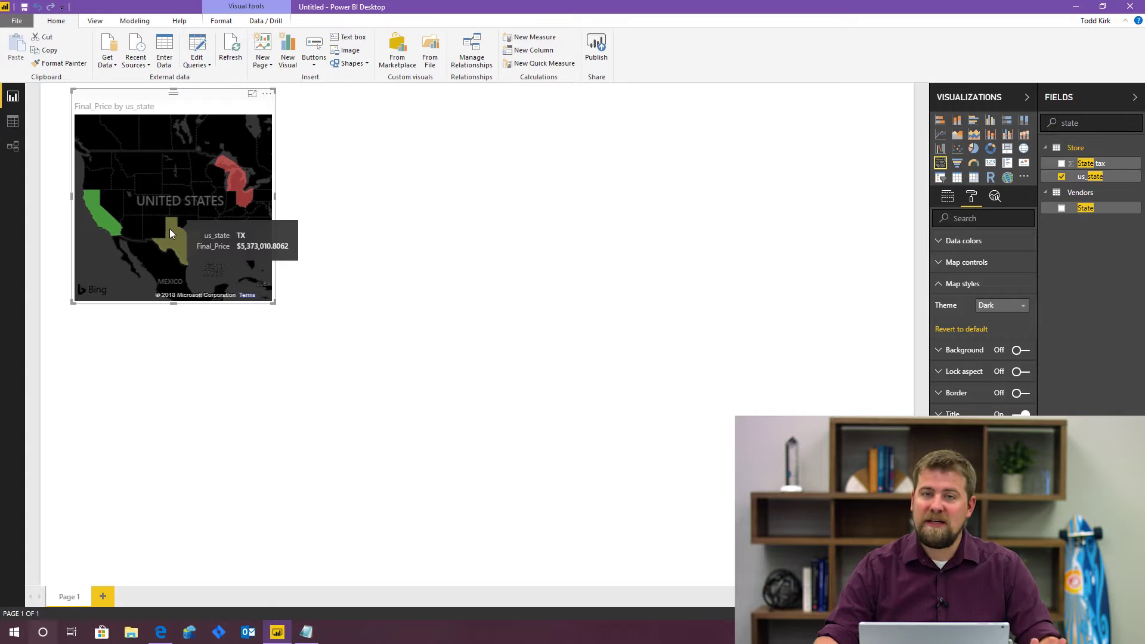
pyautogui.click(472, 261)
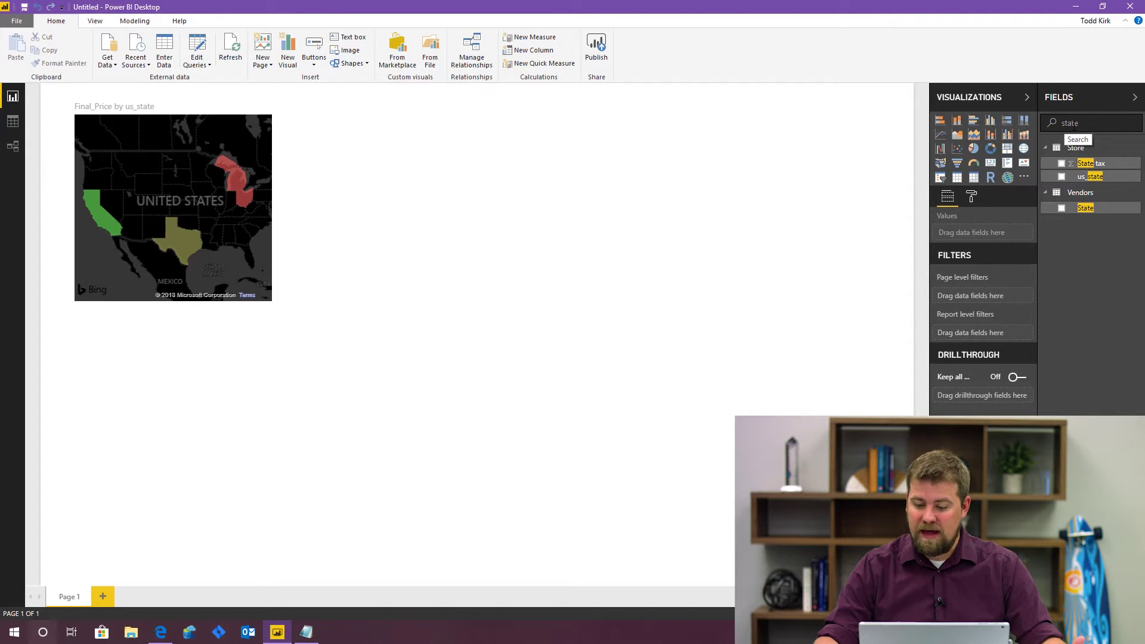
# Clear the field search and create a new visual beside the map from the Products table's Color field.
pyautogui.hotkey('ctrl', 'a')
pyautogui.press('BackSpace')
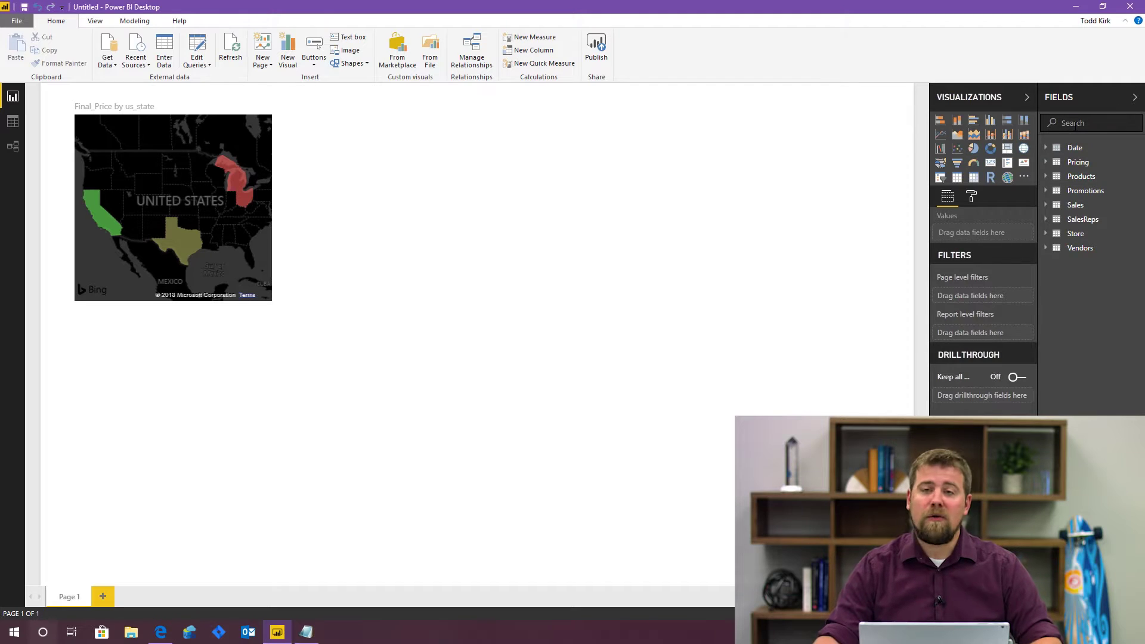
pyautogui.click(1048, 181)
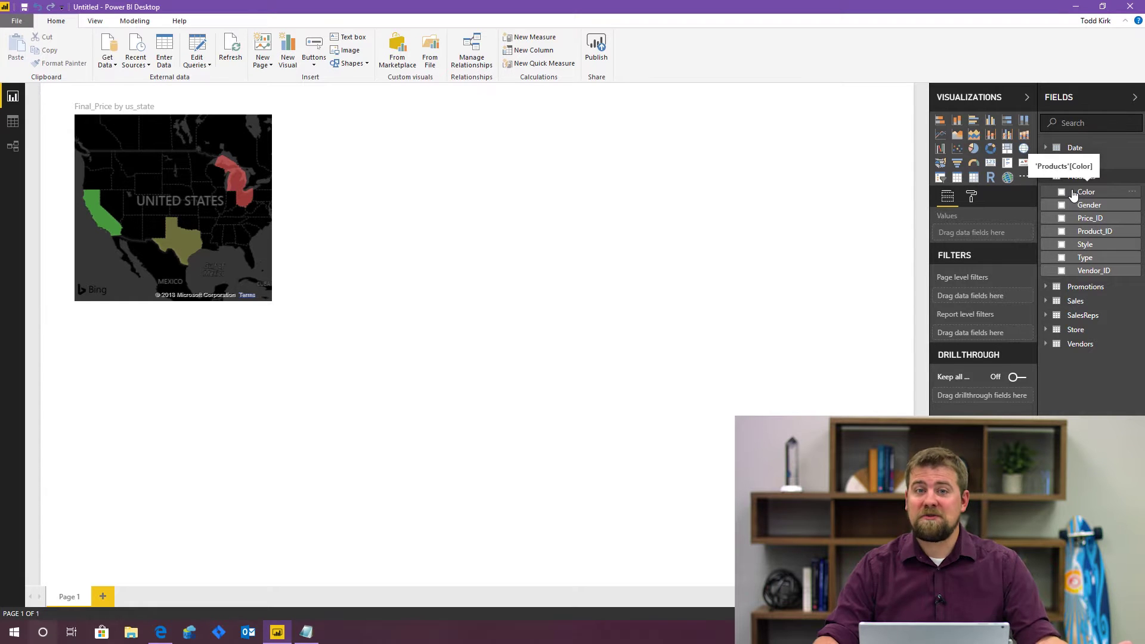
pyautogui.moveTo(1073, 194); pyautogui.dragTo(451, 159)
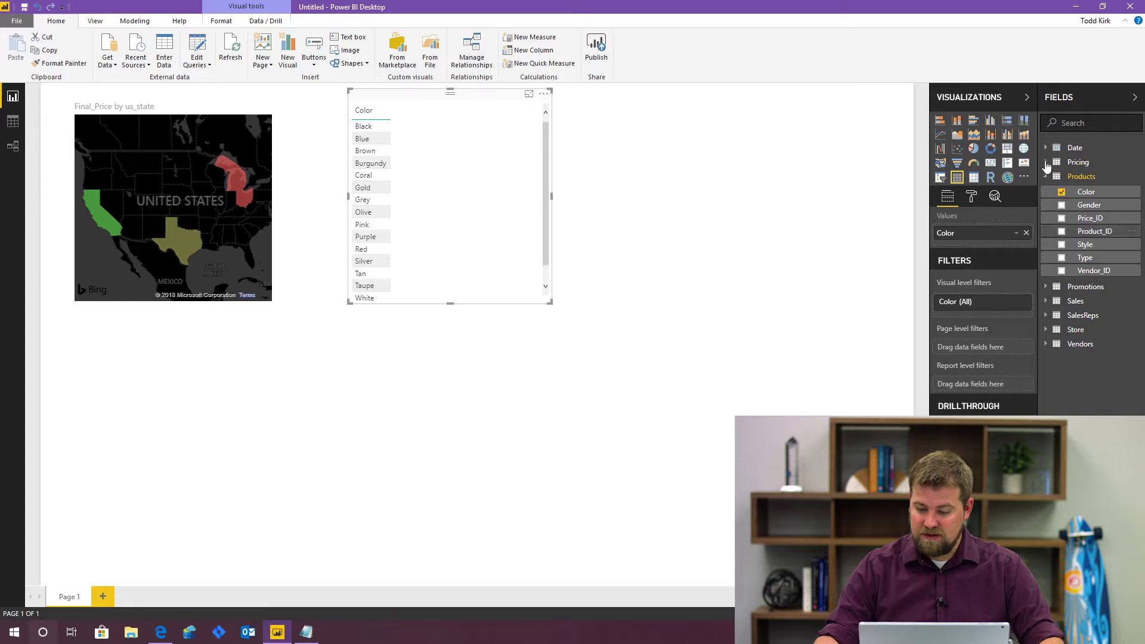
# Add Final_Price from the Sales table to the Color visual and convert it to a wide clustered column chart.
pyautogui.click(1088, 122)
pyautogui.write('sales')
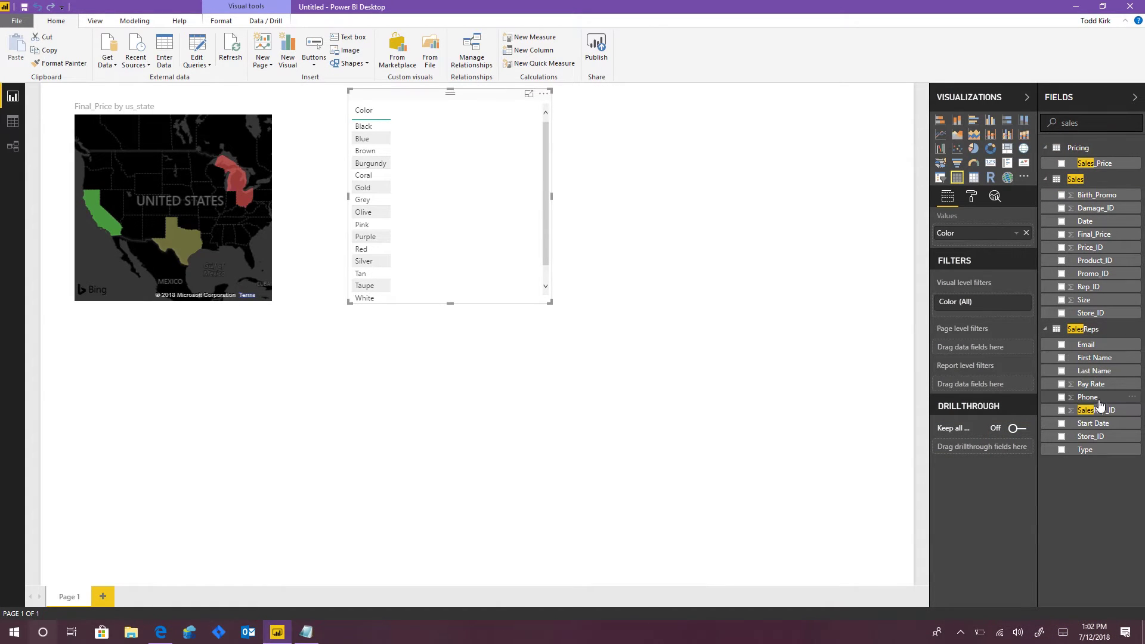
pyautogui.moveTo(1094, 234); pyautogui.dragTo(468, 209)
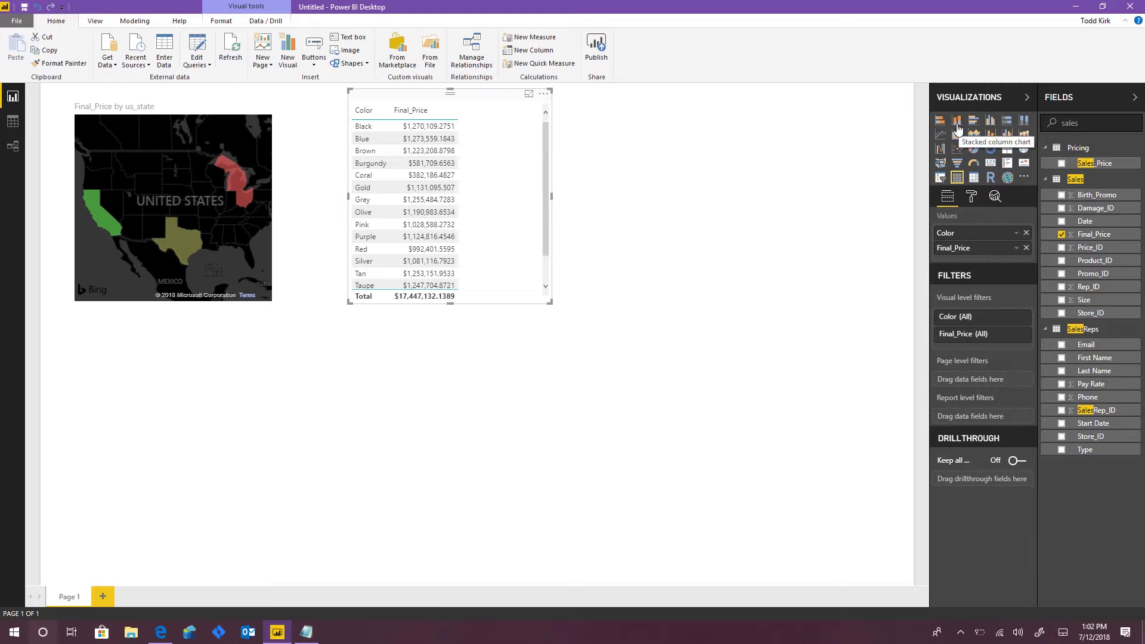
pyautogui.click(990, 121)
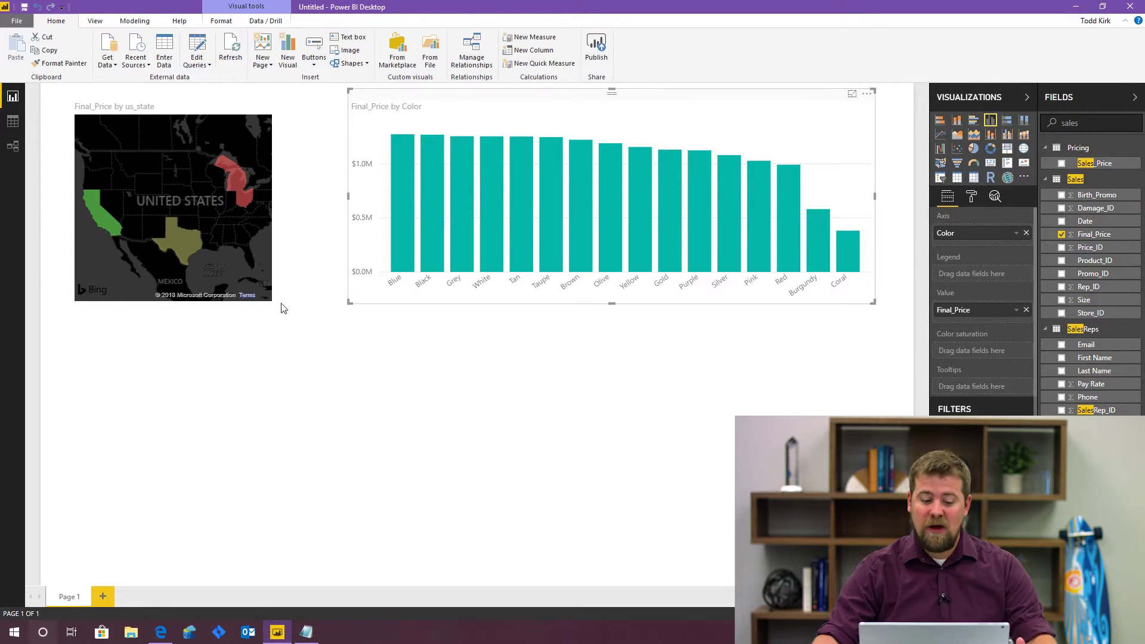
# Test cross-highlighting with the Blue column, California and Texas, clearing each selection before the next.
pyautogui.click(400, 229)
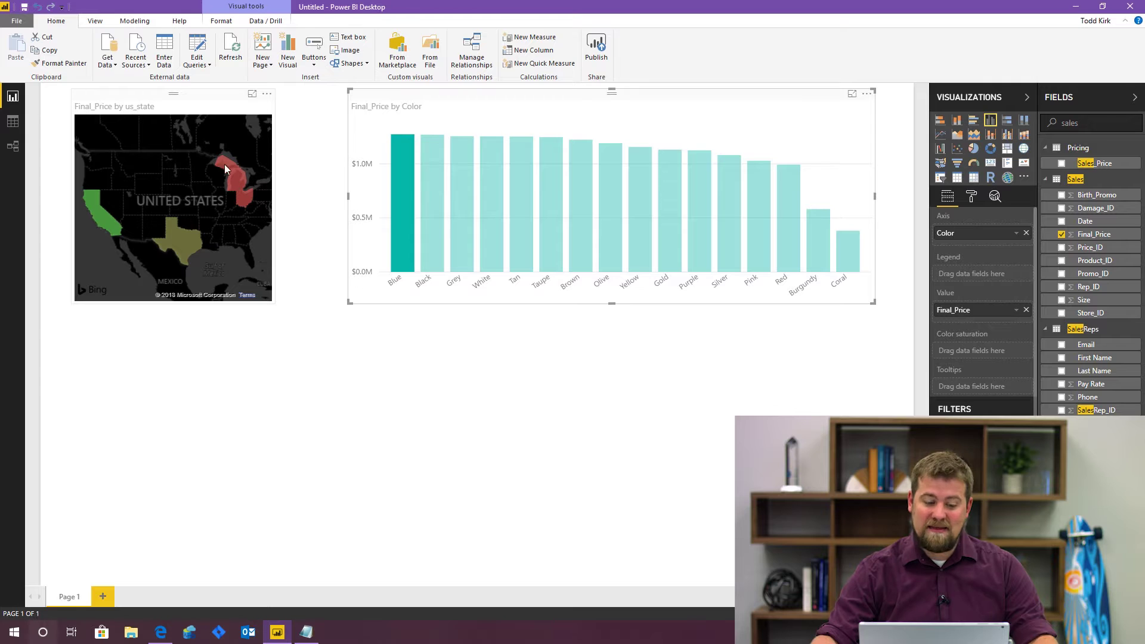
pyautogui.click(400, 231)
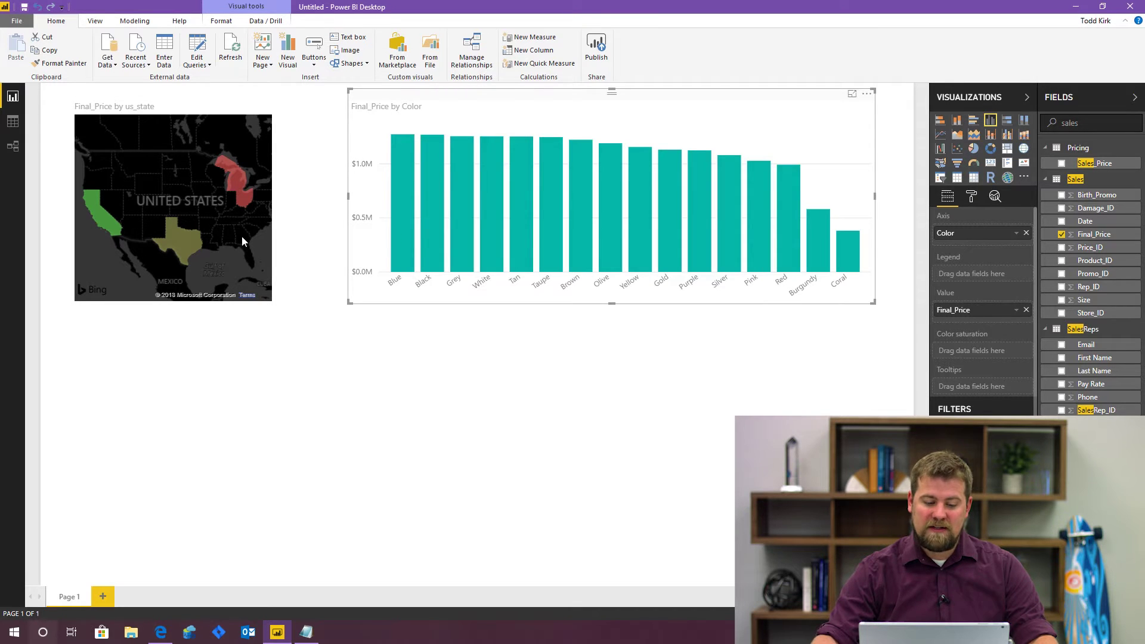
pyautogui.click(104, 217)
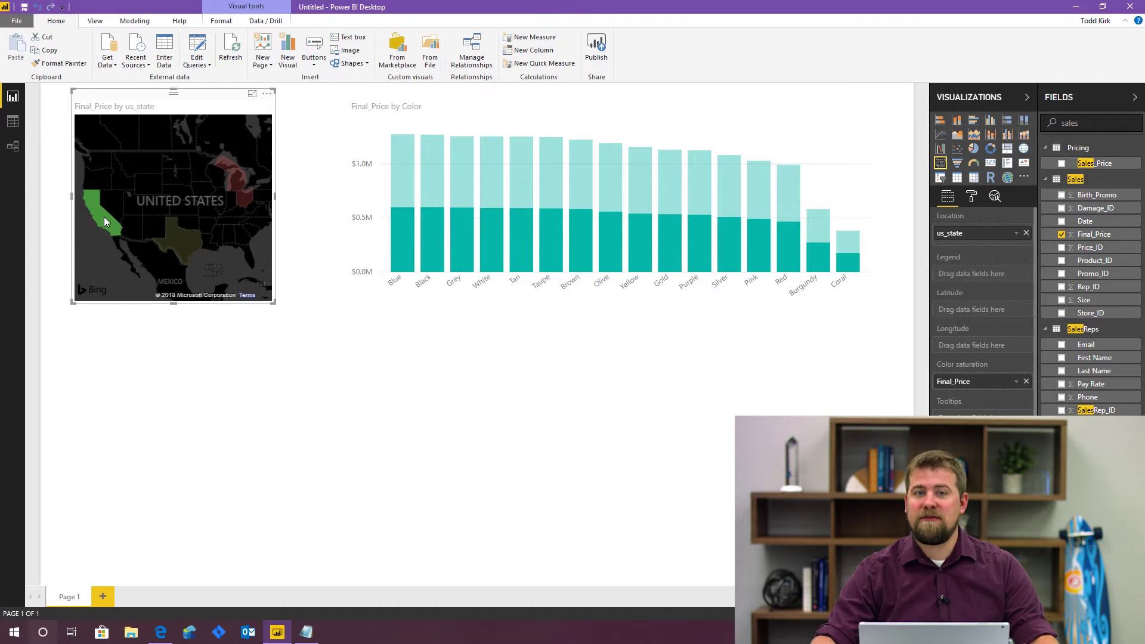
pyautogui.click(102, 216)
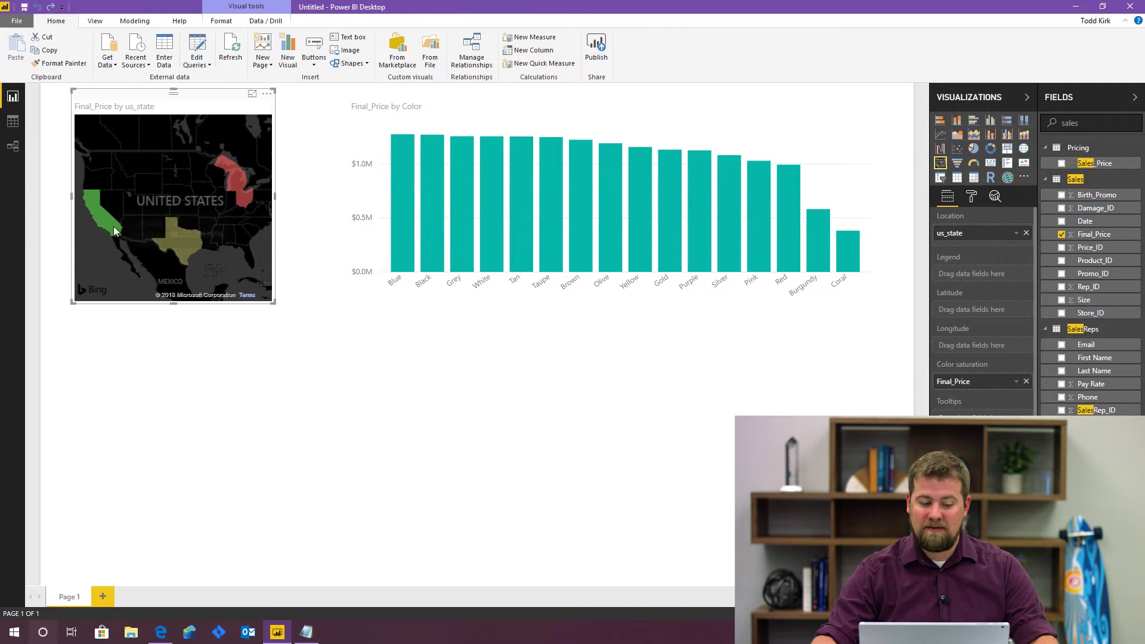
pyautogui.click(178, 244)
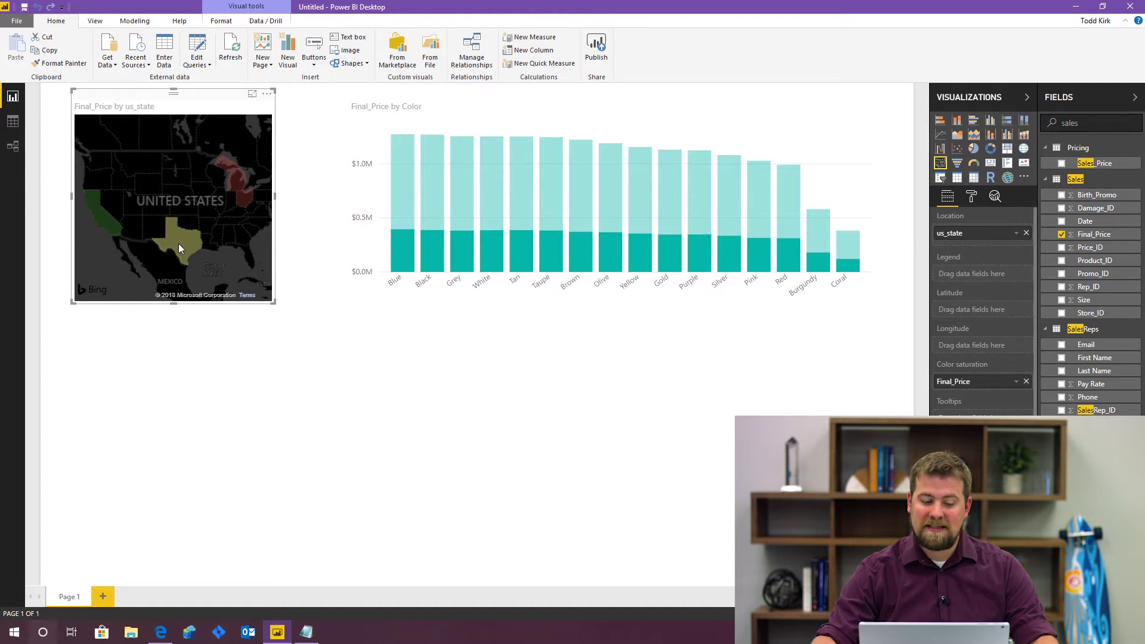
pyautogui.click(179, 244)
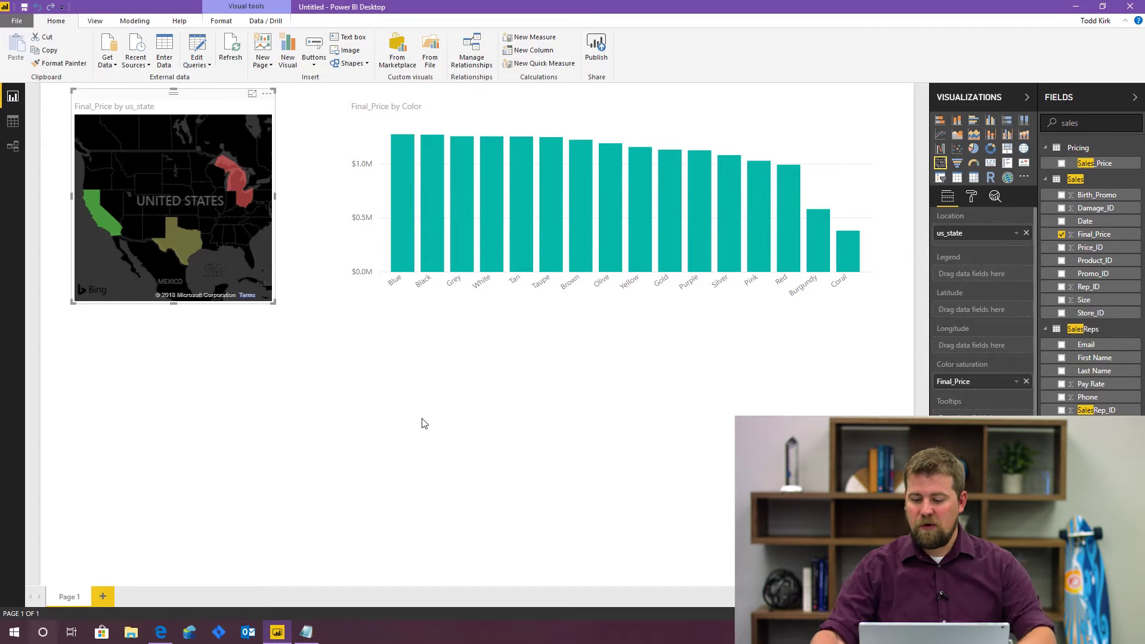
# Create a line chart of Final_Price by Date from the Sales table and widen it below the other visuals.
pyautogui.click(1061, 222)
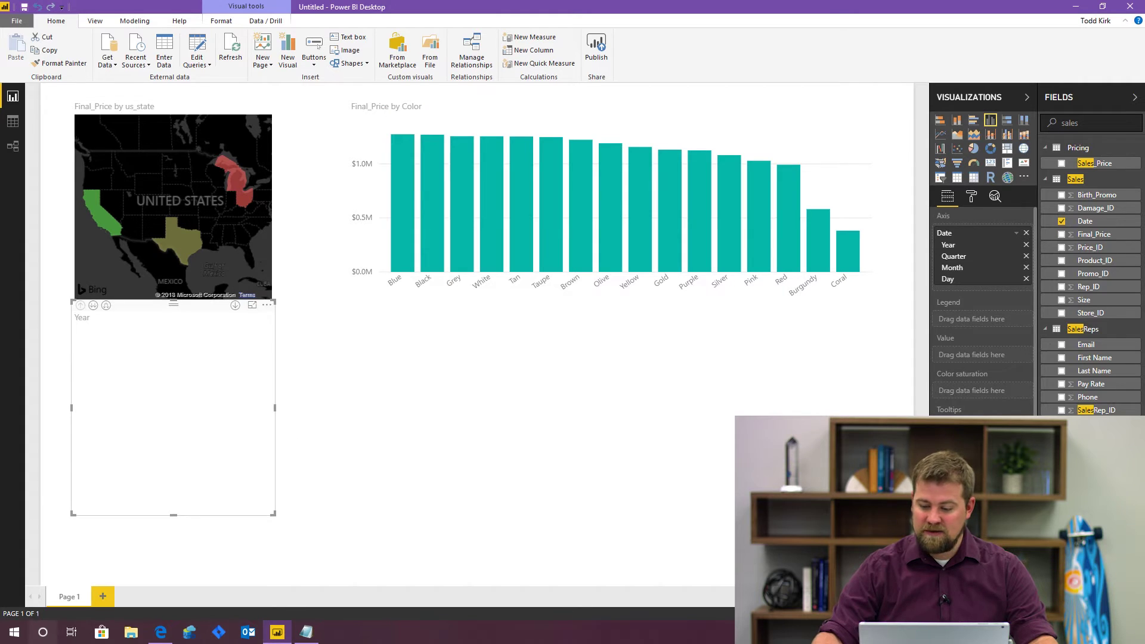
pyautogui.moveTo(1094, 234); pyautogui.dragTo(249, 414)
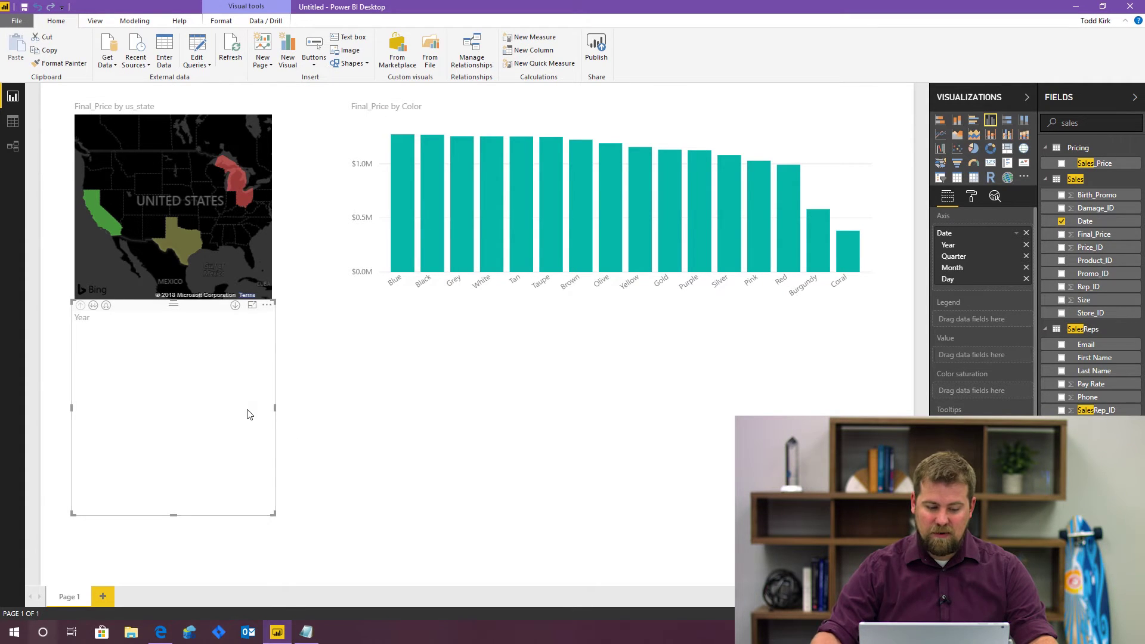
pyautogui.click(942, 136)
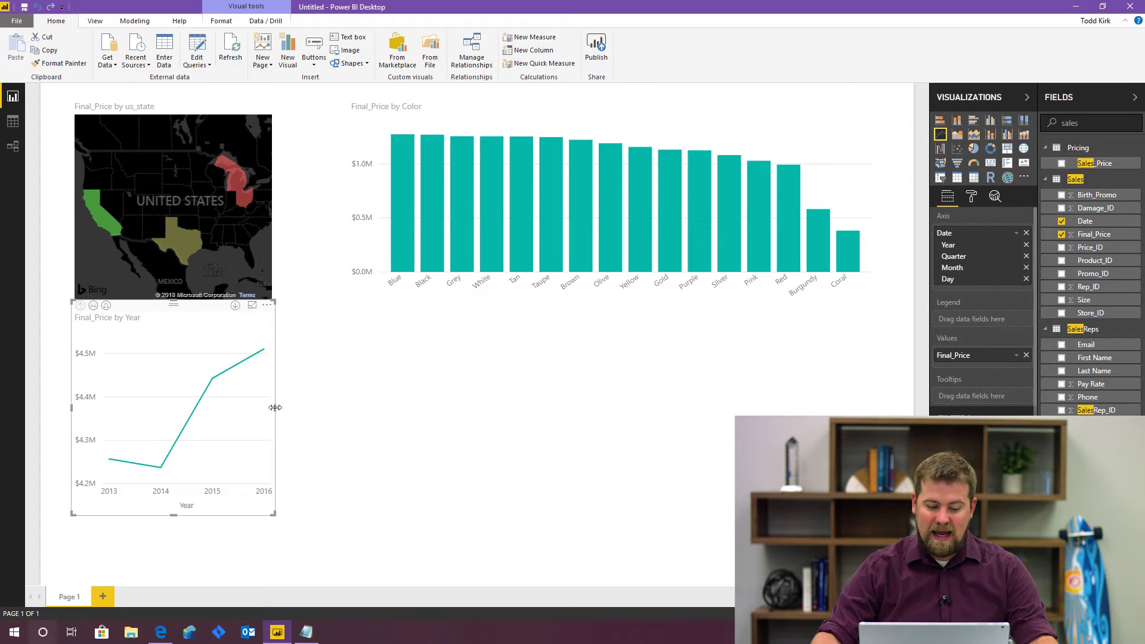
pyautogui.moveTo(275, 408); pyautogui.dragTo(728, 409)
pyautogui.moveTo(609, 306); pyautogui.dragTo(674, 333)
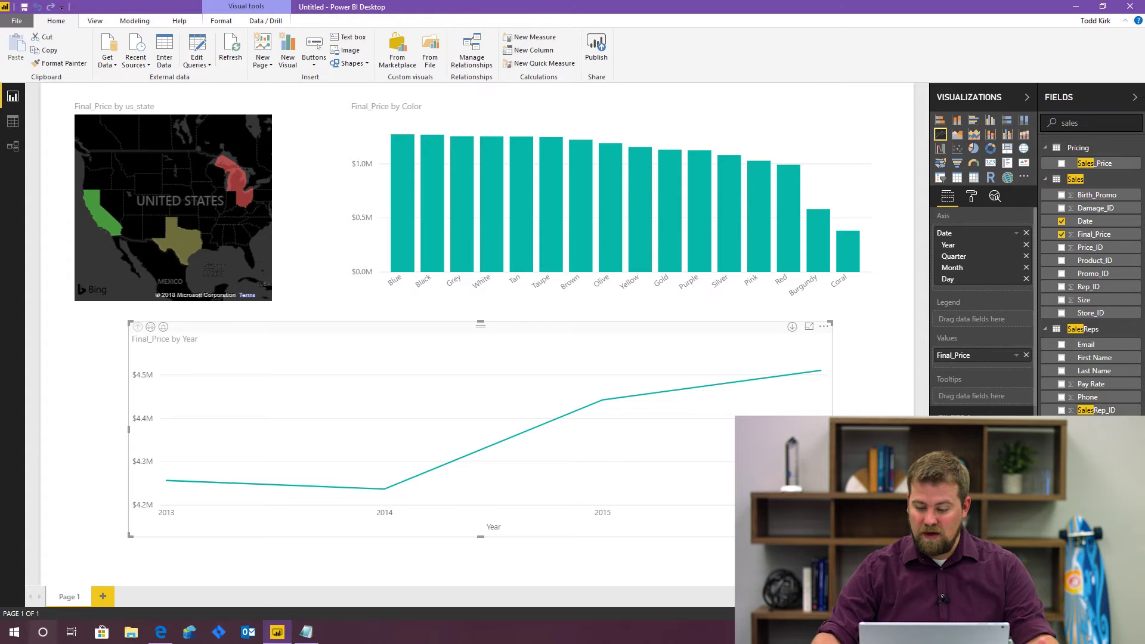
# Add store_name from the Store table as the line chart's legend and switch its axis from the date hierarchy to Date.
pyautogui.doubleClick(1092, 127)
pyautogui.write('store')
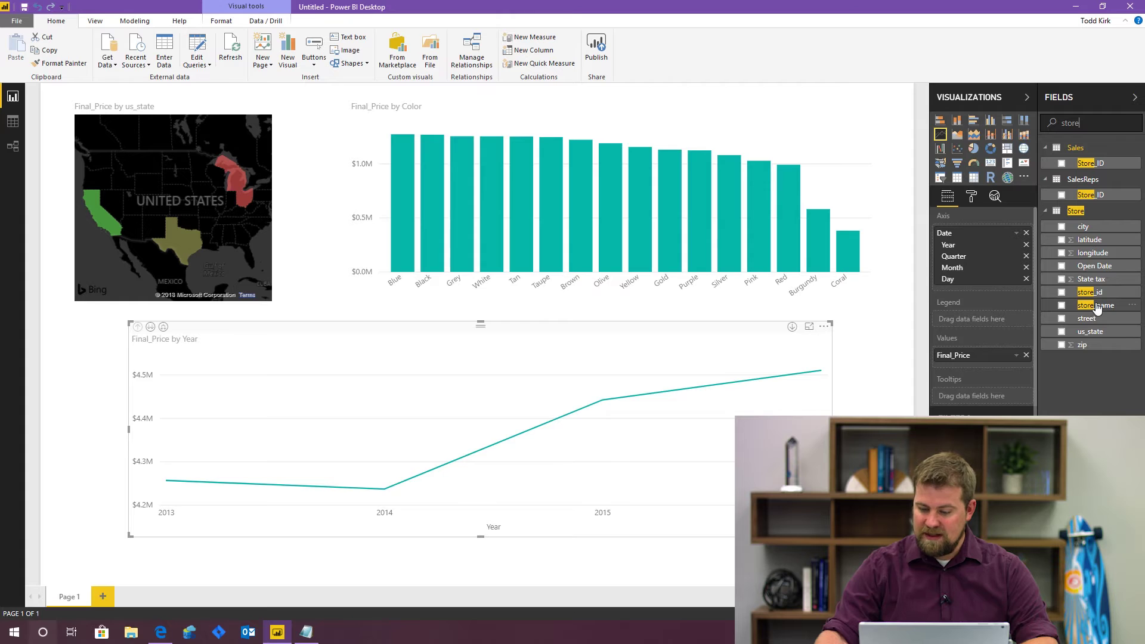
pyautogui.moveTo(1097, 307); pyautogui.dragTo(978, 320)
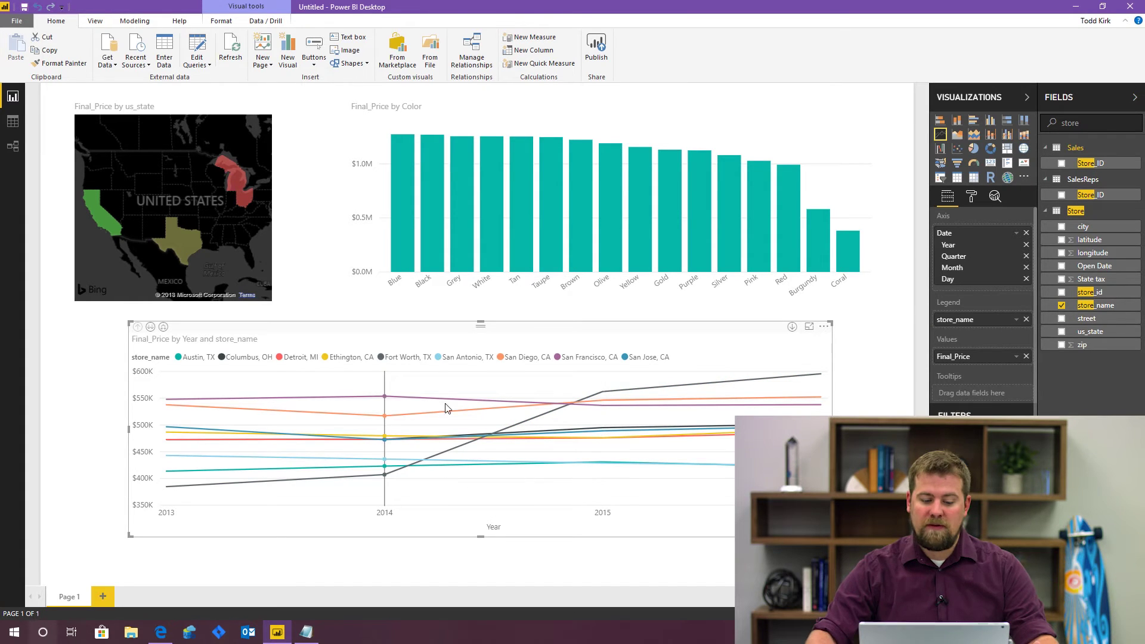
pyautogui.moveTo(517, 334); pyautogui.dragTo(540, 358)
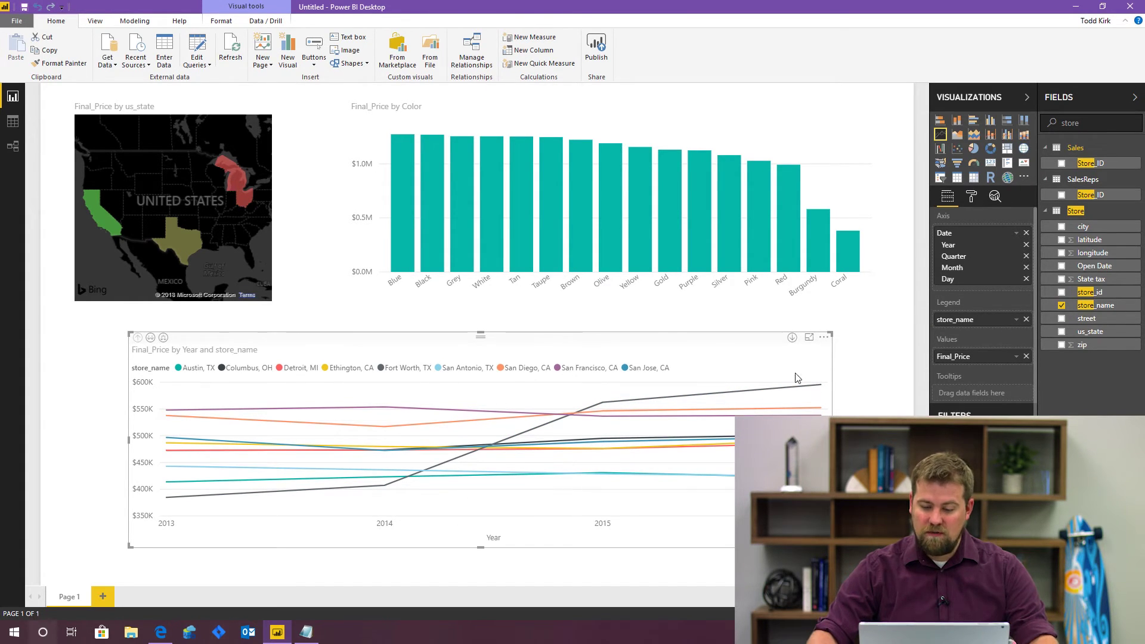
pyautogui.click(1017, 233)
pyautogui.click(1070, 290)
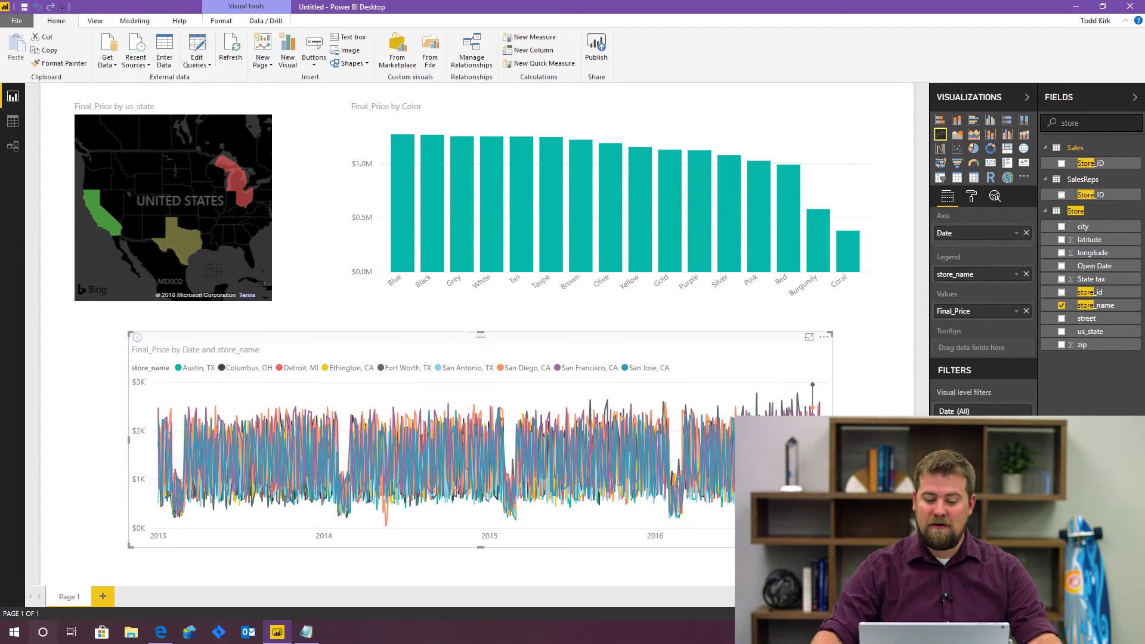
# Check how the line chart responds to selecting the Blue column and California, clearing each selection.
pyautogui.click(403, 210)
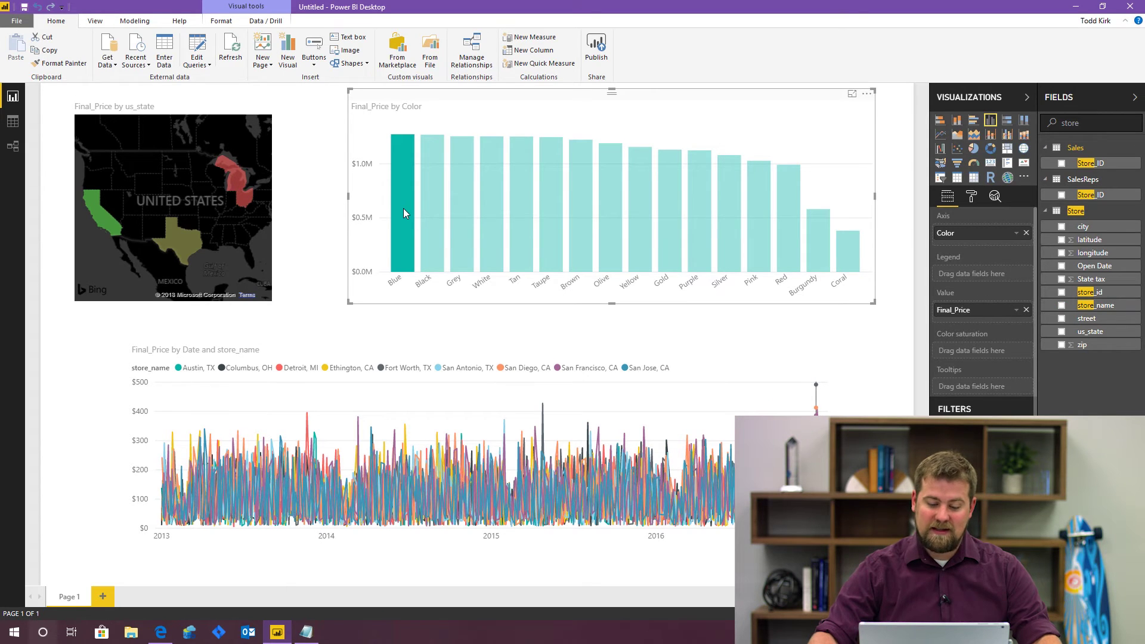
pyautogui.click(404, 210)
pyautogui.click(108, 229)
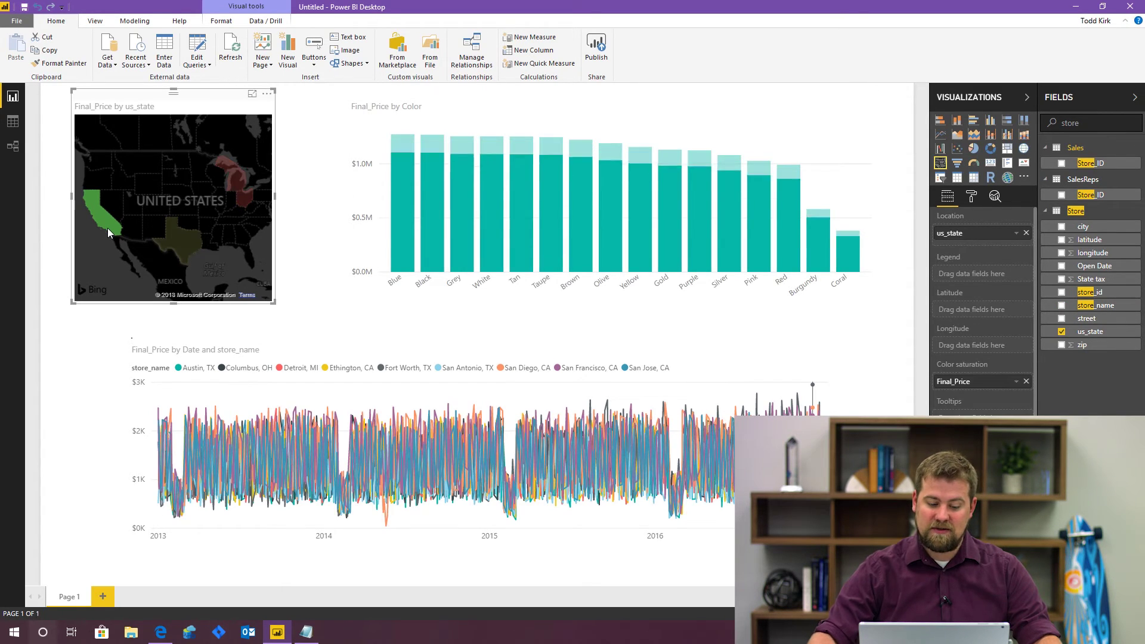
pyautogui.click(107, 228)
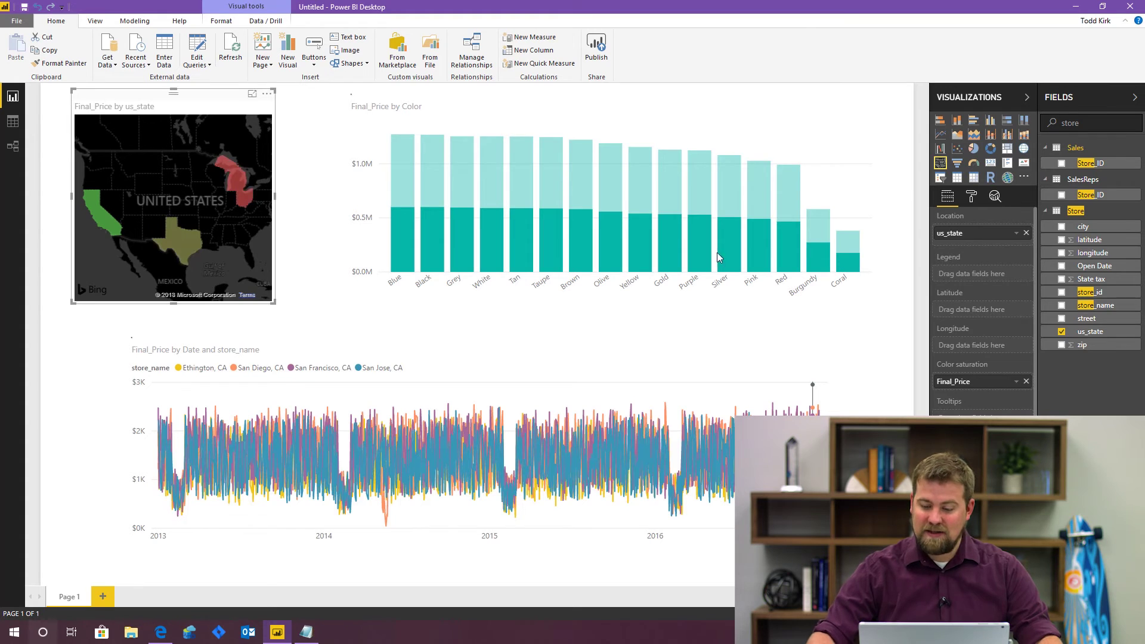
# Add a store_name slicer below the map and narrow the line chart to make room beside it.
pyautogui.click(940, 178)
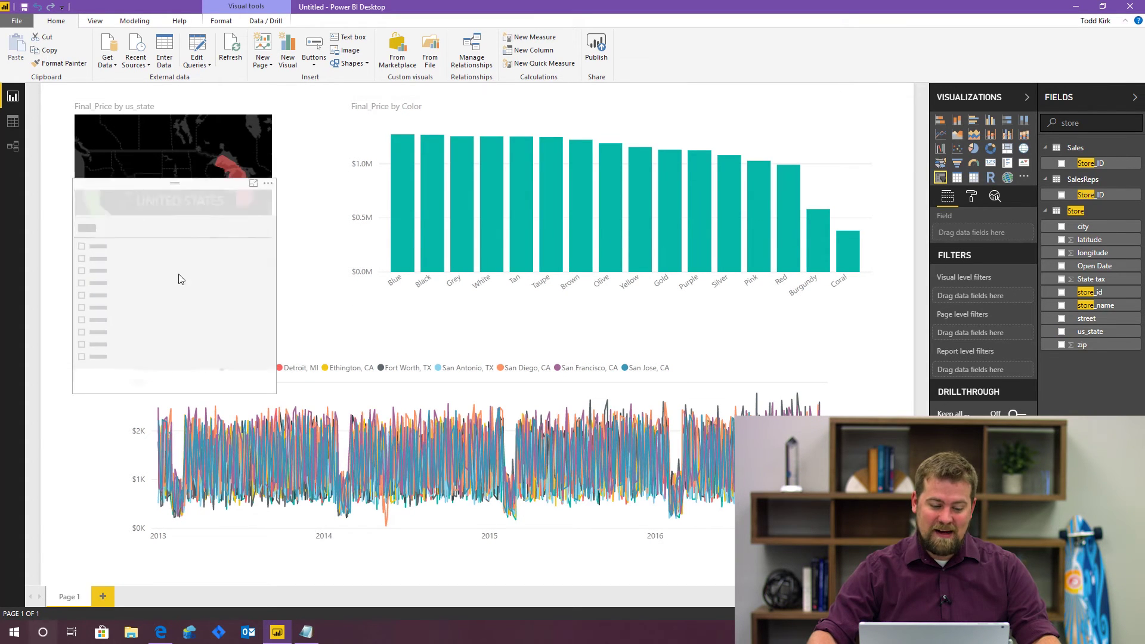
pyautogui.moveTo(1115, 314); pyautogui.dragTo(984, 234)
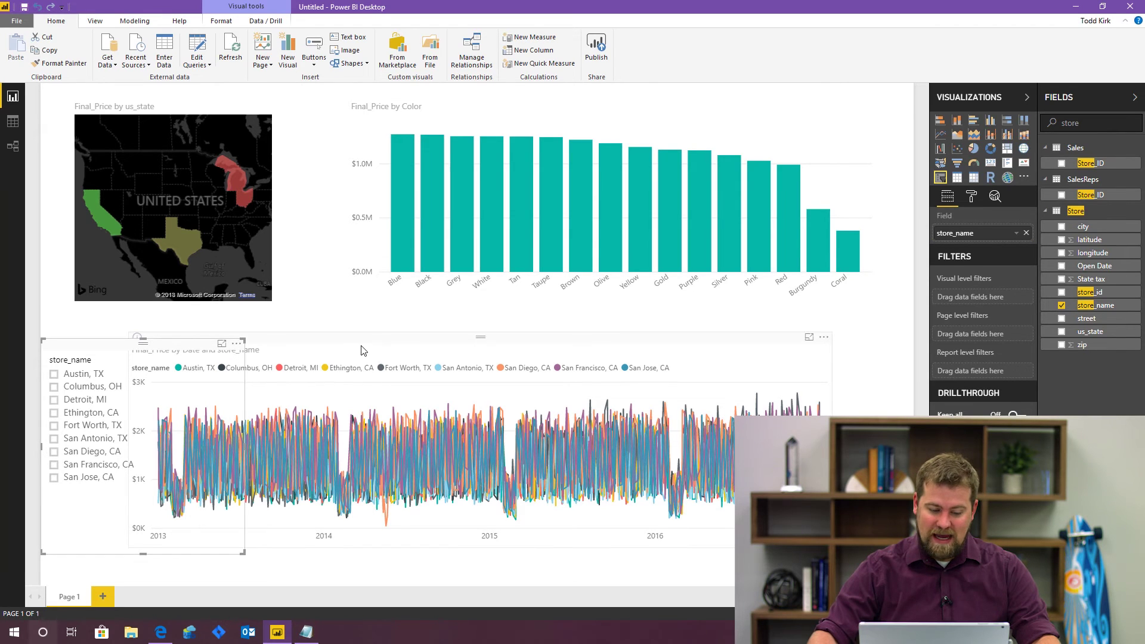
pyautogui.click(149, 424)
pyautogui.moveTo(130, 439); pyautogui.dragTo(222, 450)
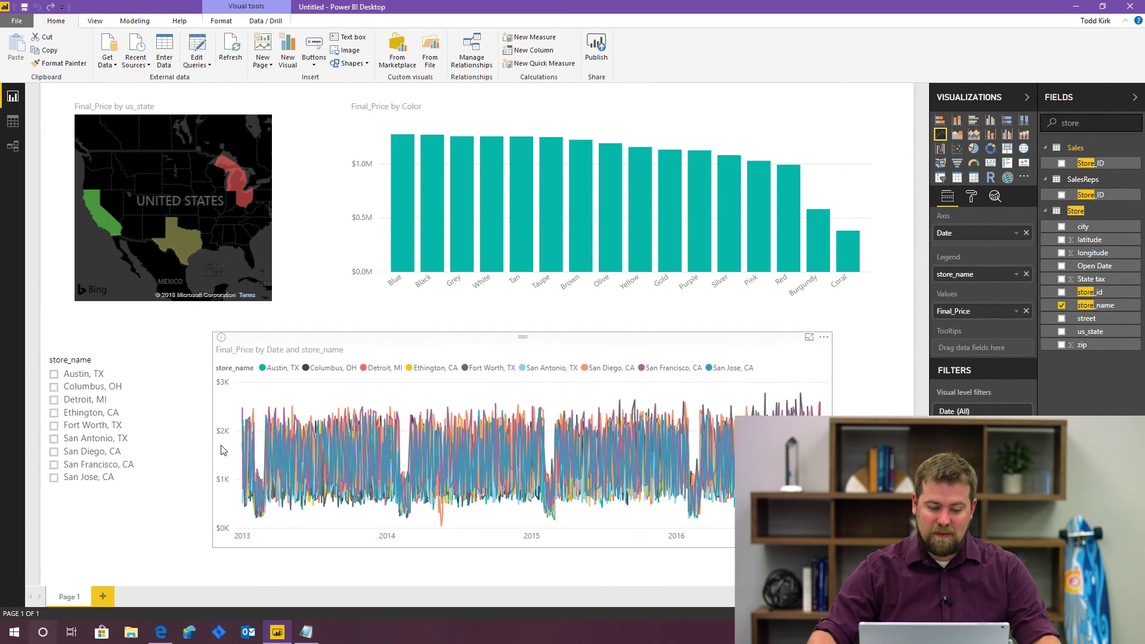
# Test the slicer by filtering the report to Columbus, OH, and clear the filter.
pyautogui.click(55, 379)
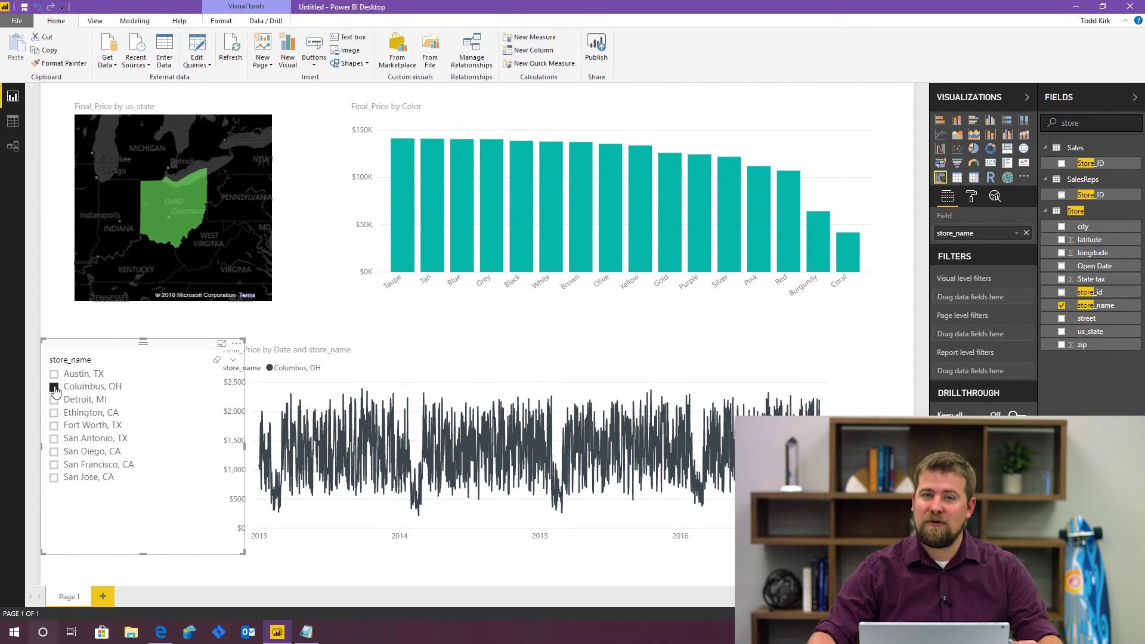
pyautogui.click(55, 391)
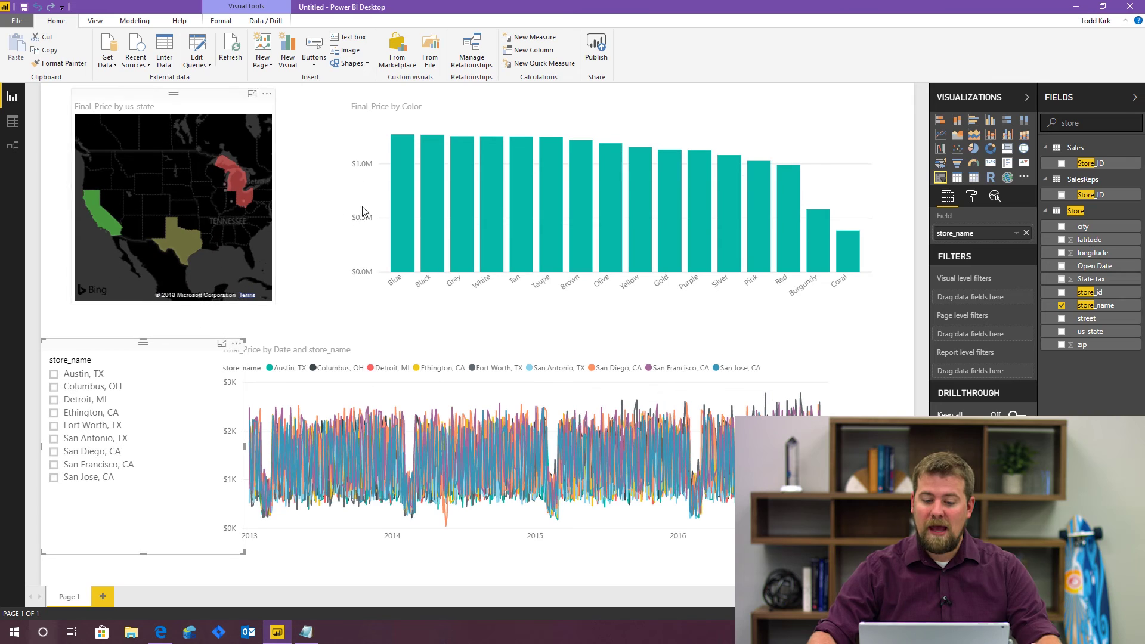
# Start publishing the report to Power BI.
pyautogui.click(596, 48)
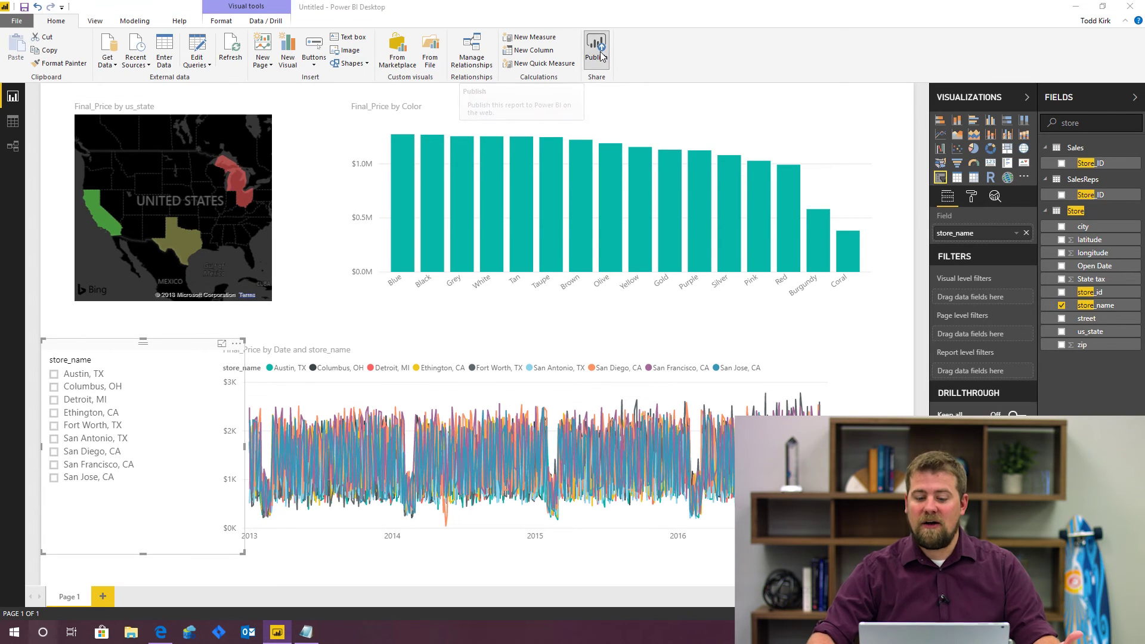